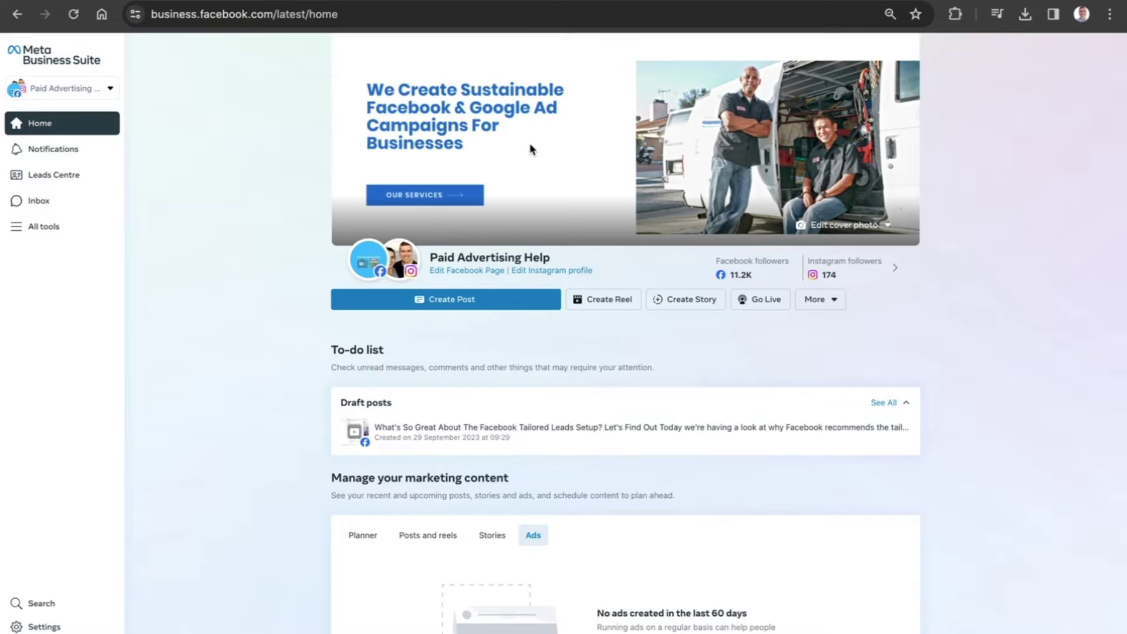
Search All tools for 'sound' and open the Sound Collection tool
left_click(45, 231)
left_click(91, 94)
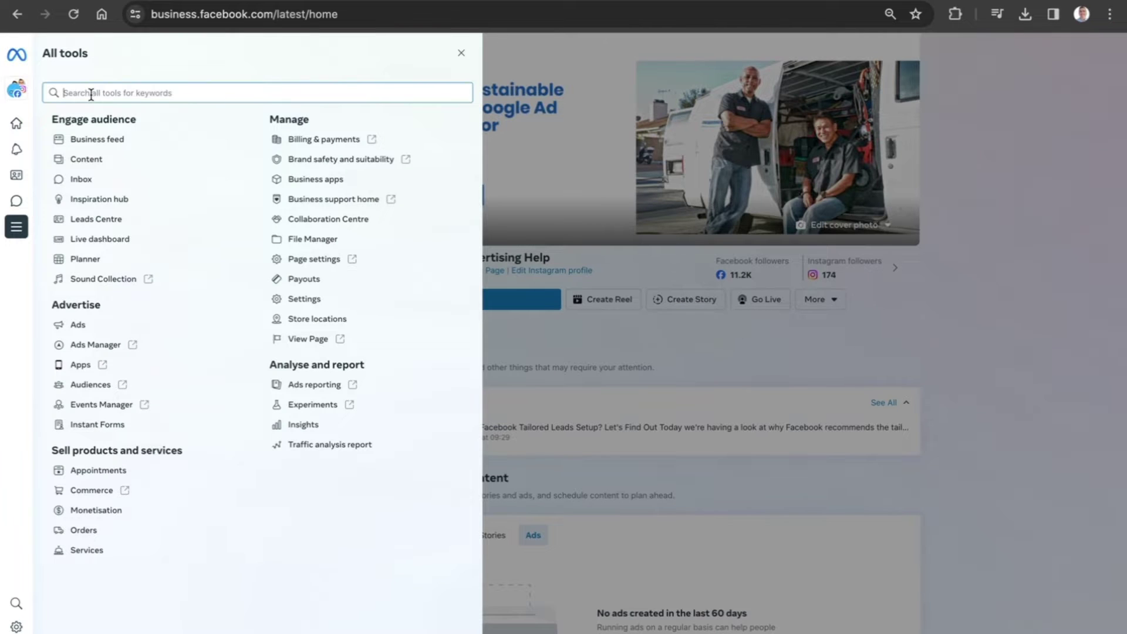
type("sound")
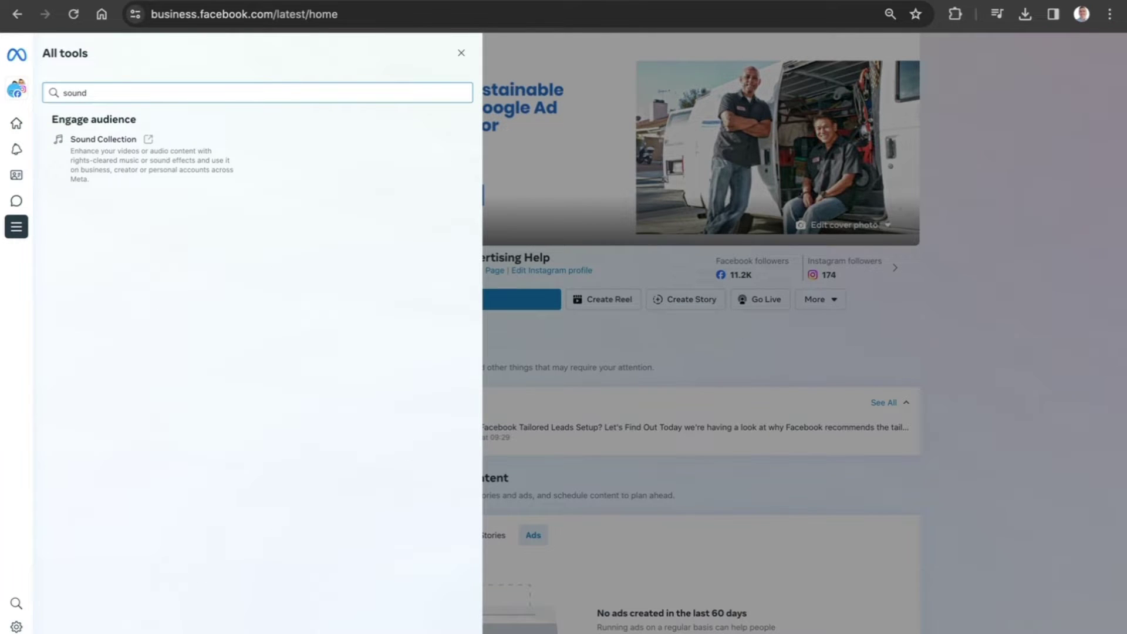
left_click(98, 166)
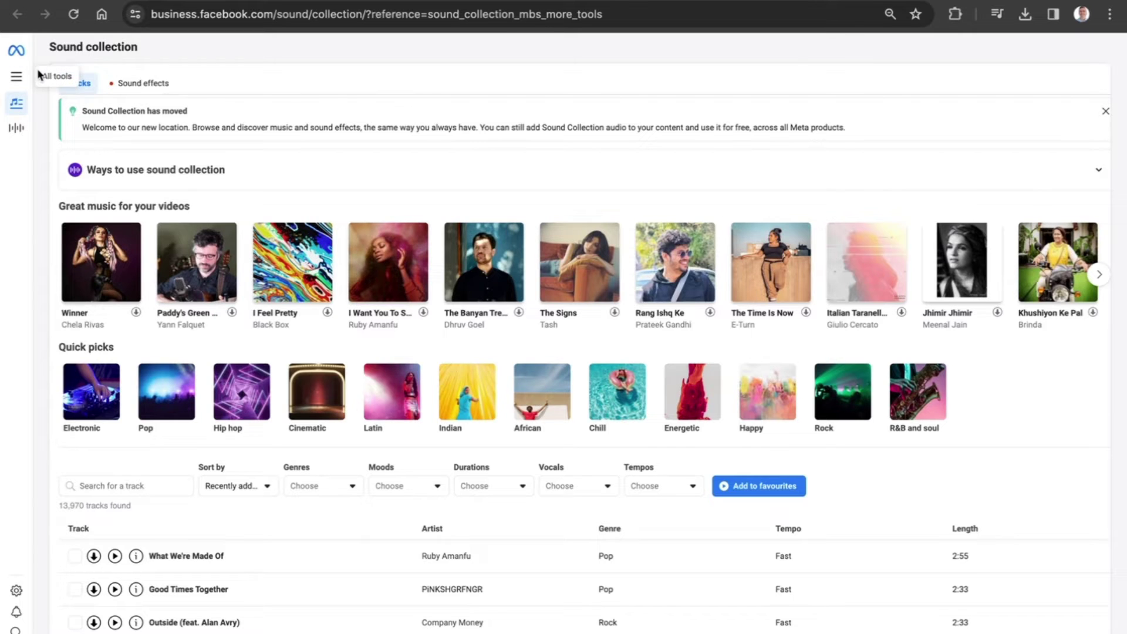
scroll(37, 62, "up", 5)
scroll(38, 72, "down", 5)
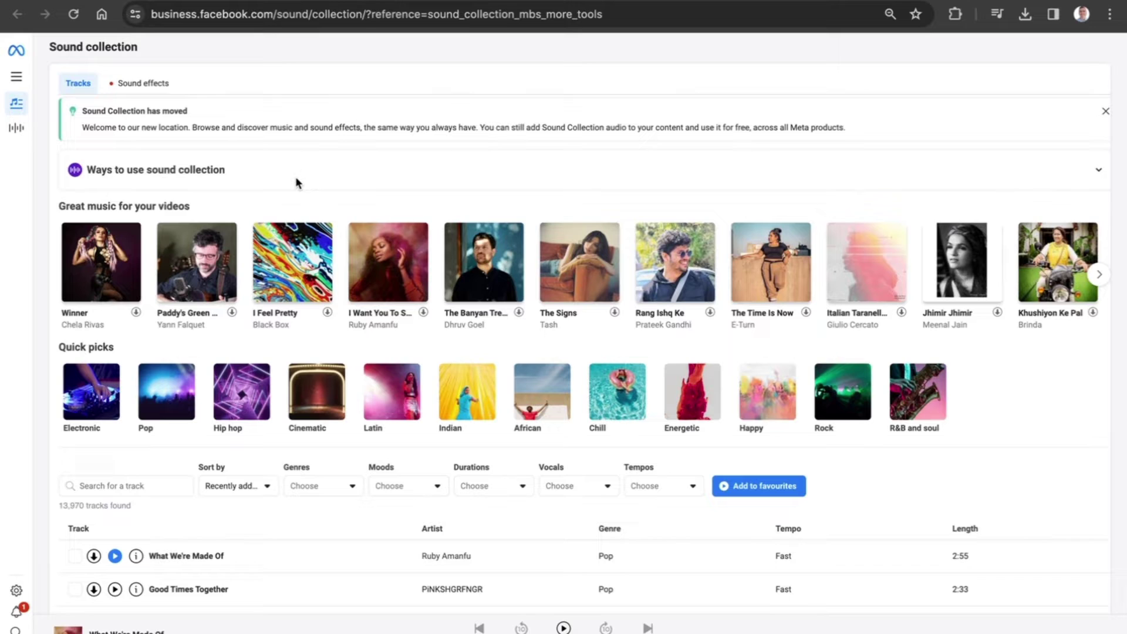
scroll(295, 176, "down", 3)
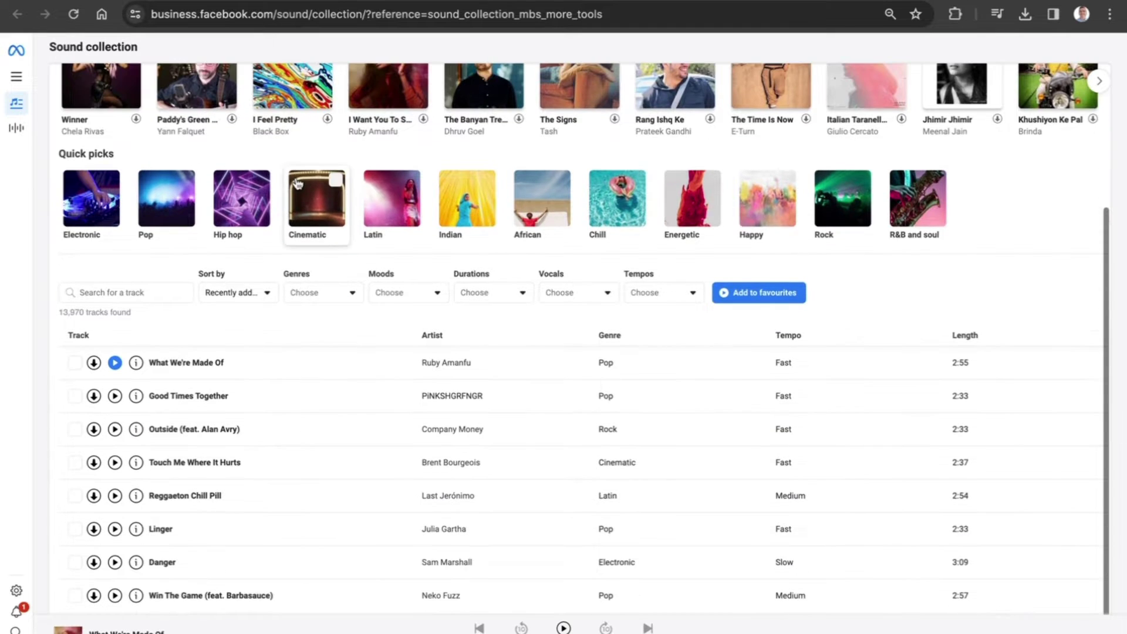
scroll(369, 398, "down", 3)
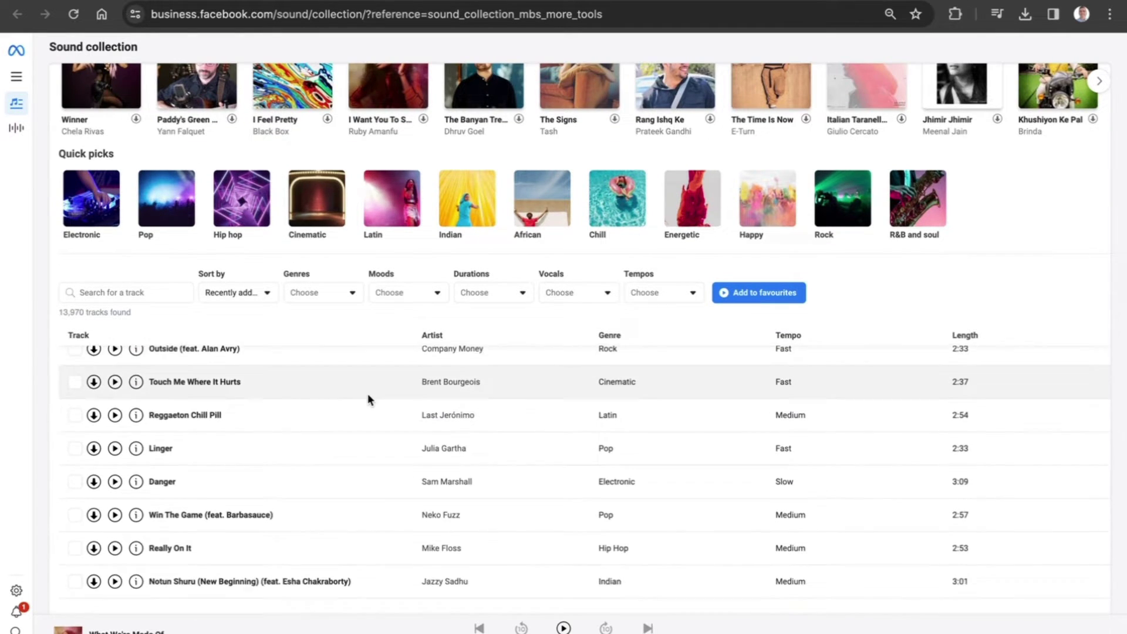
scroll(369, 400, "down", 1)
scroll(368, 400, "up", 4)
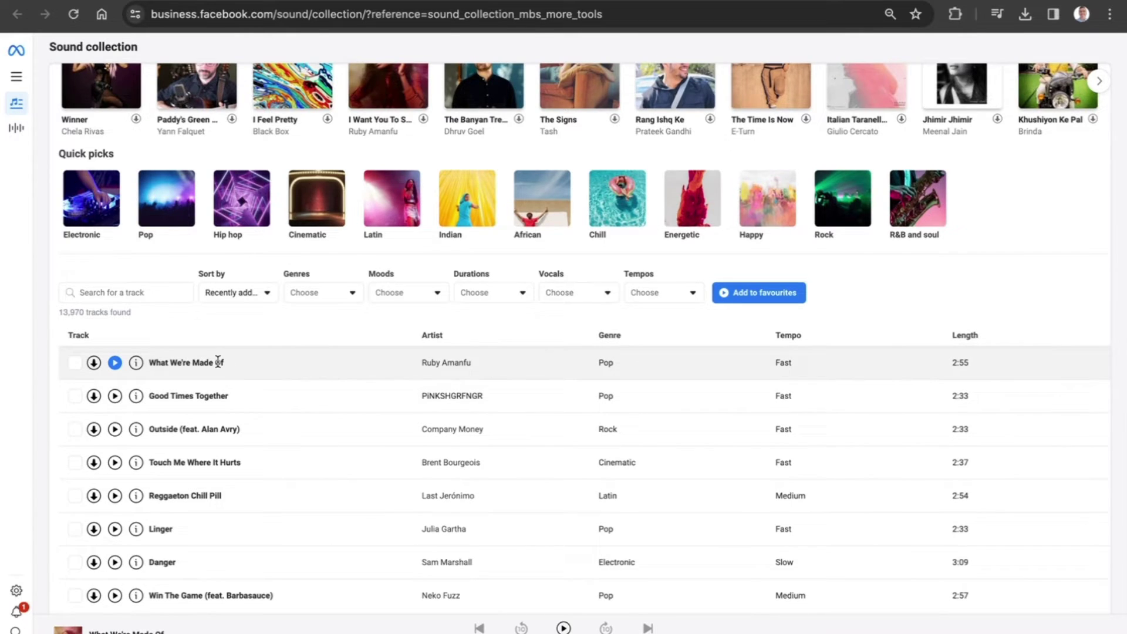
scroll(217, 361, "up", 3)
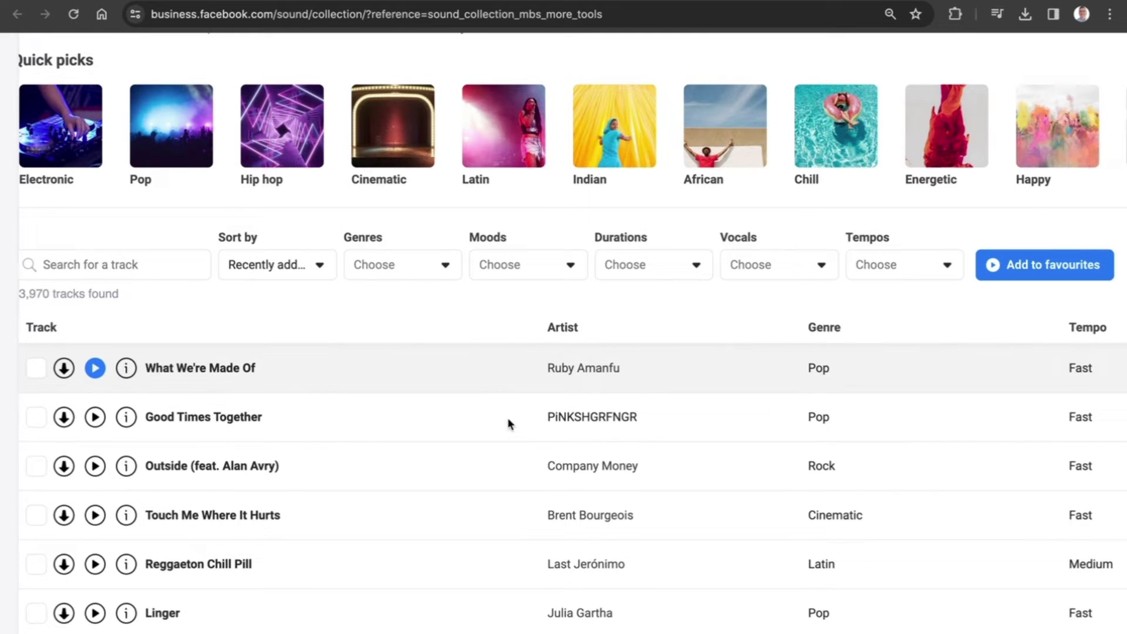
scroll(592, 393, "down", 3)
scroll(593, 396, "down", 1)
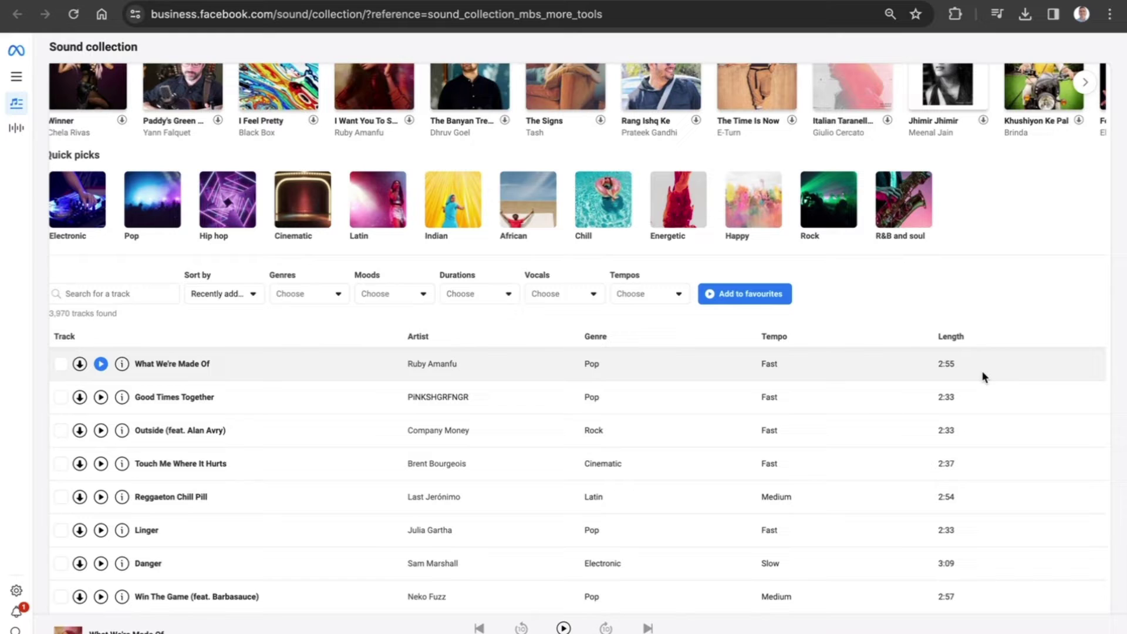
scroll(470, 435, "left", 1)
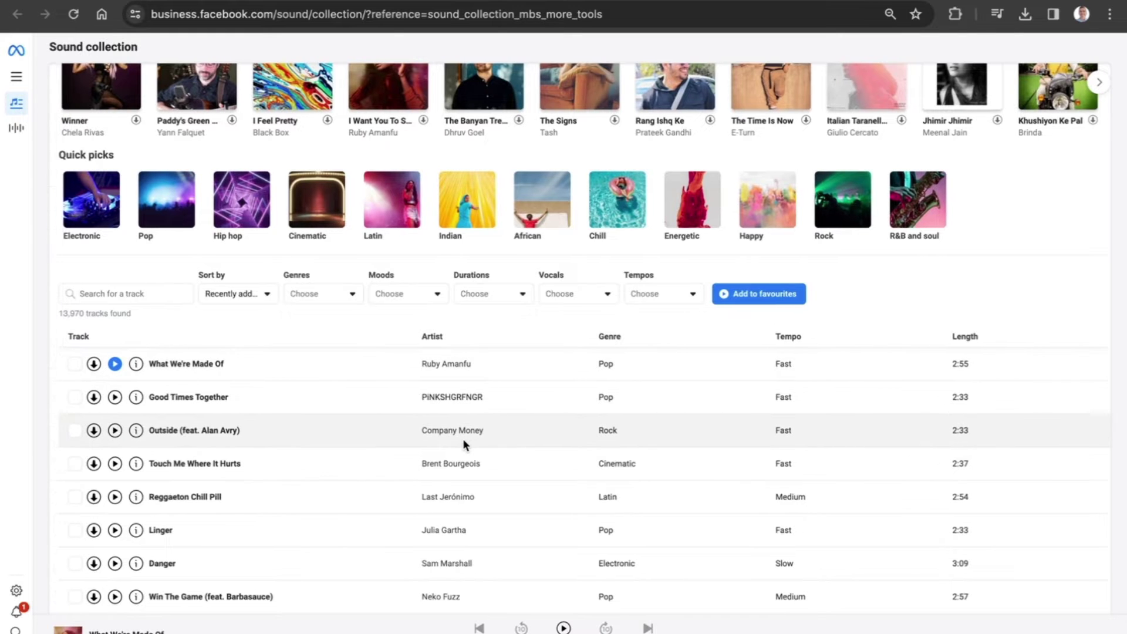
scroll(56, 372, "up", 5)
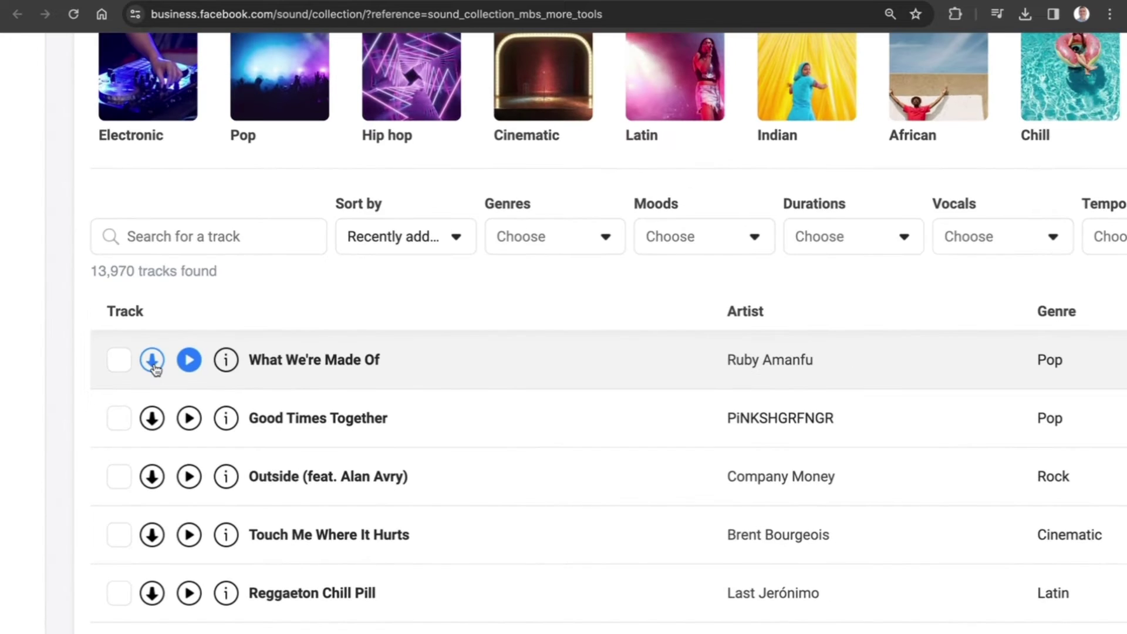
Download and play 'What We're Made Of', then zoom the page out two steps
left_click(156, 368)
left_click(191, 362)
key("ctrl+minus")
key("ctrl+minus")
key("ctrl+minus")
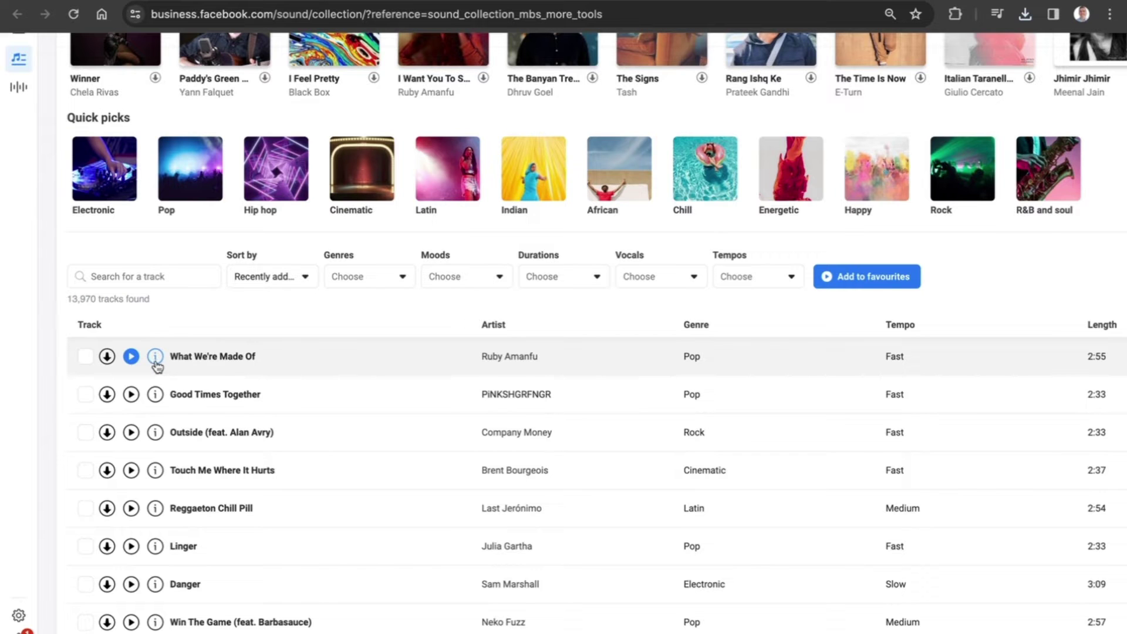
key("ctrl+minus")
left_click(136, 363)
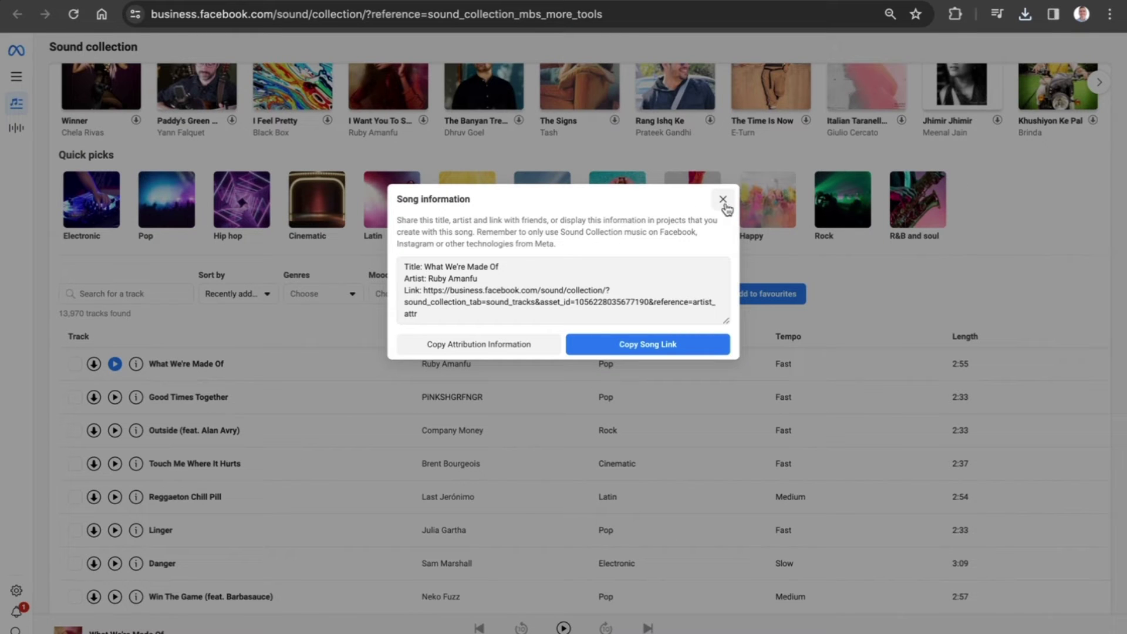
Close the song information and filter the tracks to the Rock genre
left_click(724, 201)
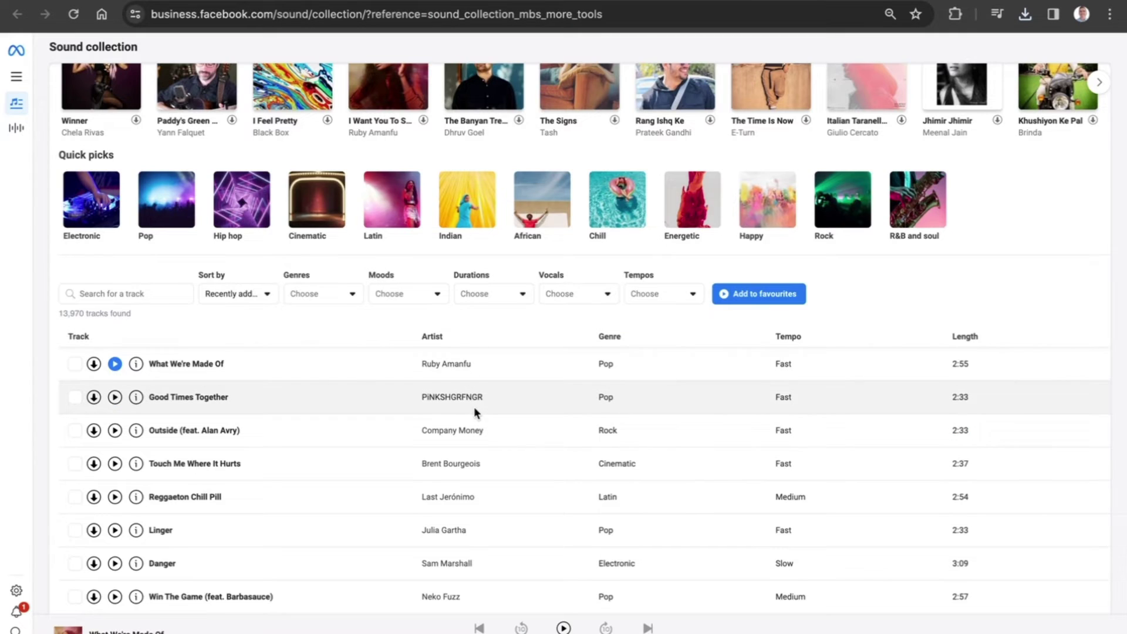
scroll(259, 330, "up", 3)
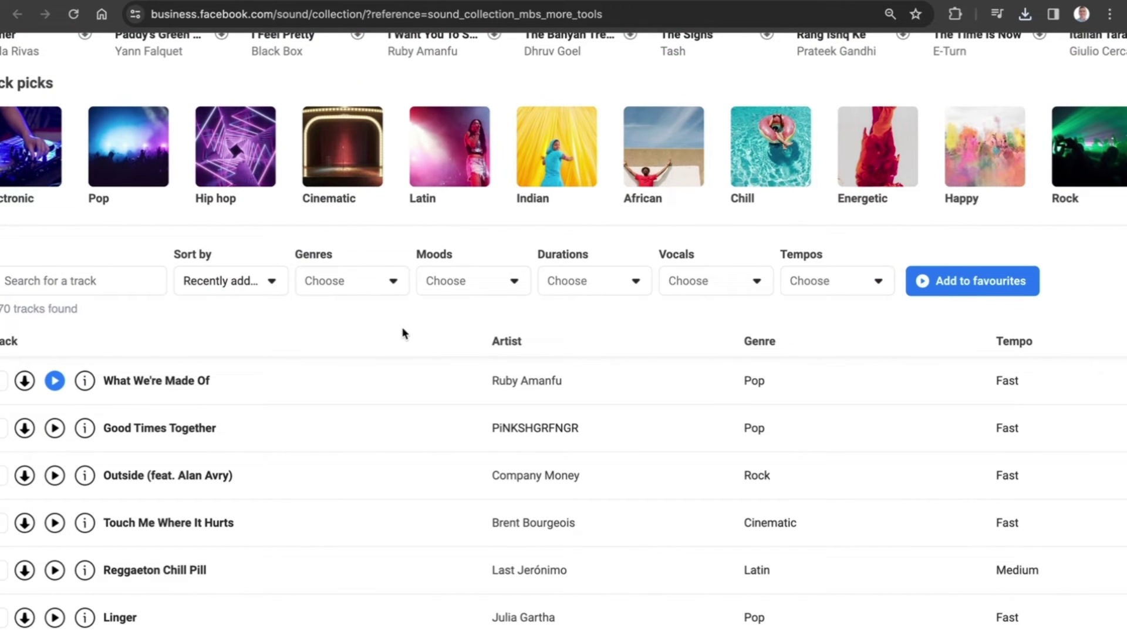
left_click(379, 290)
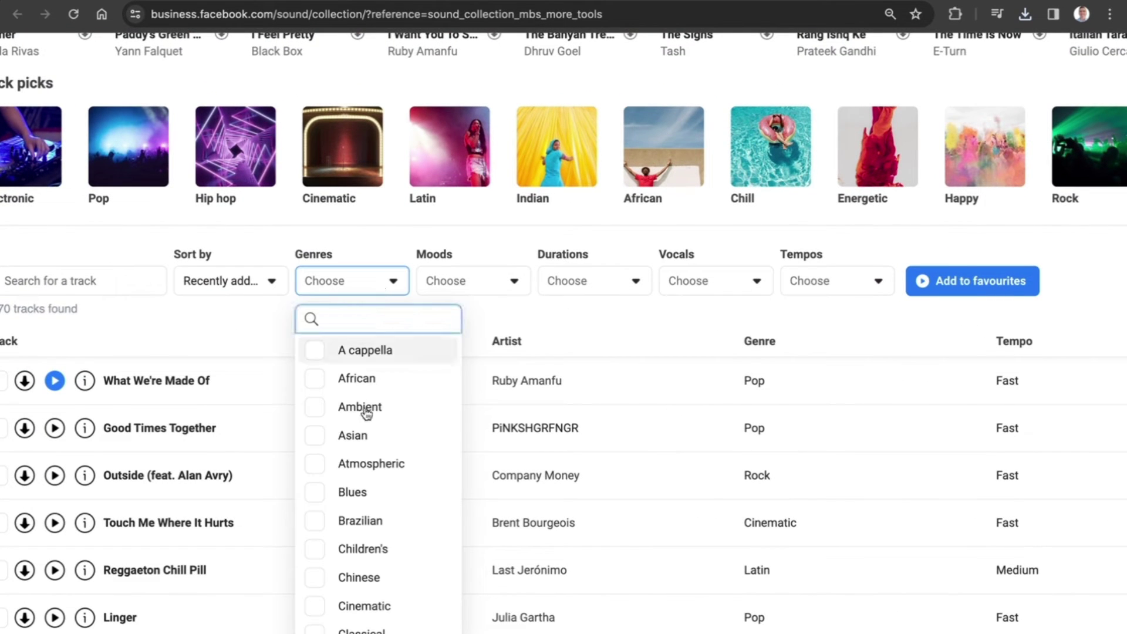
scroll(365, 411, "down", 3)
scroll(367, 413, "down", 5)
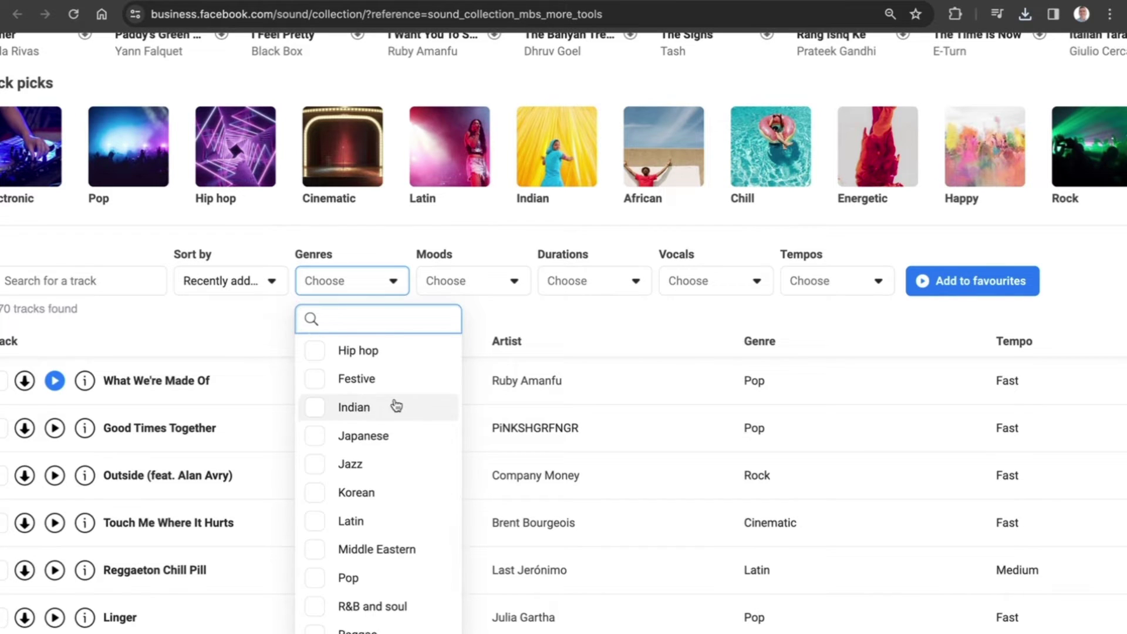
scroll(395, 403, "down", 3)
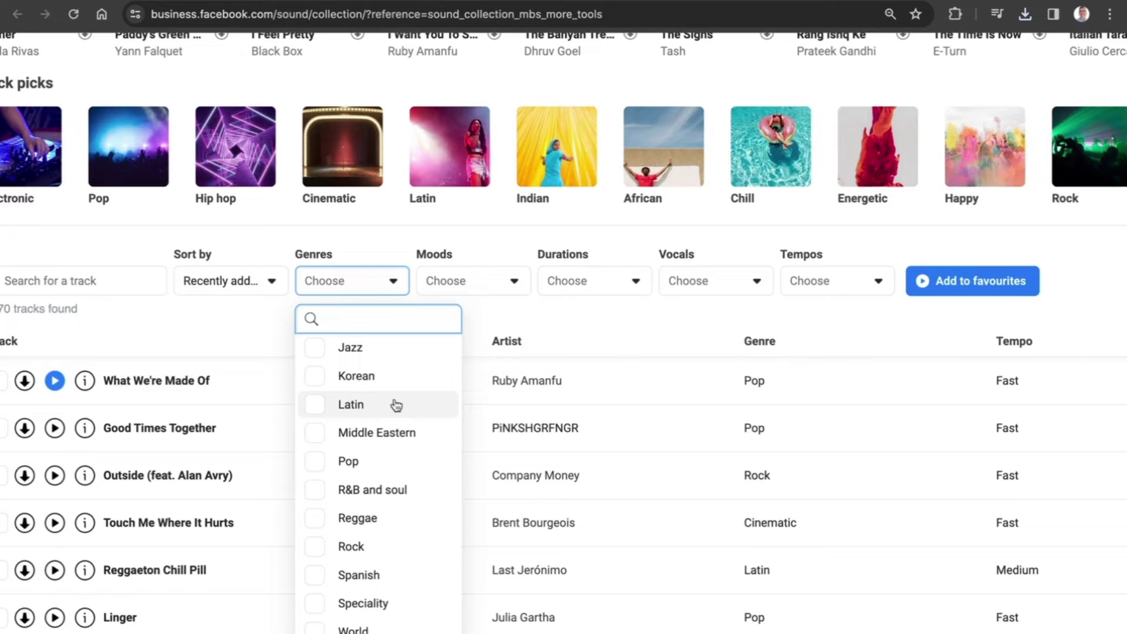
scroll(394, 403, "down", 1)
left_click(320, 542)
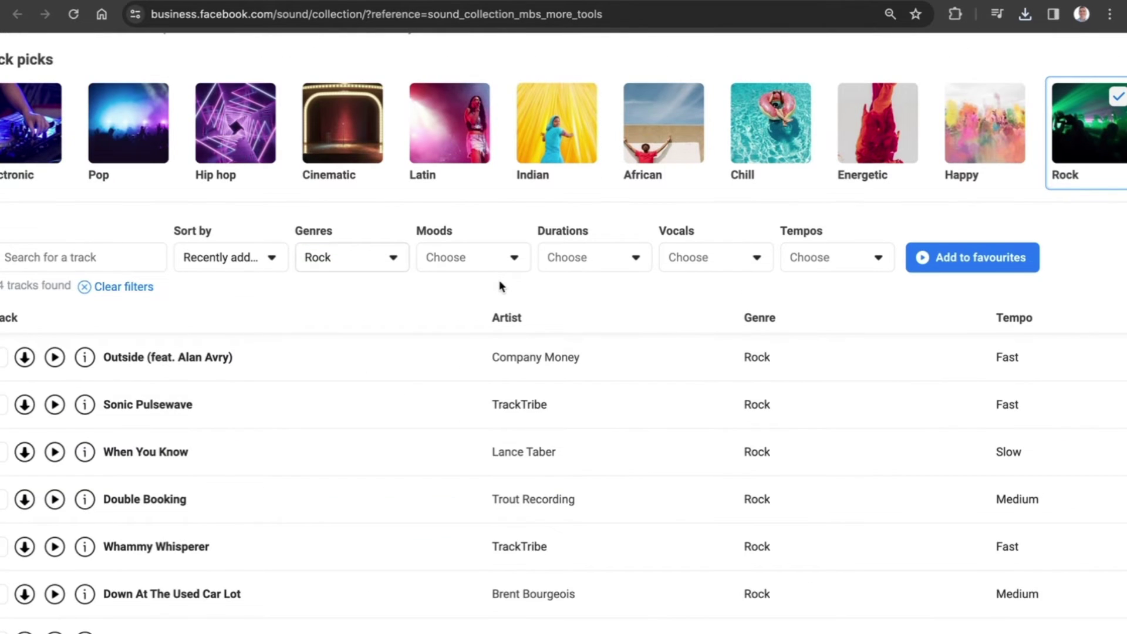
left_click(502, 286)
Add the Confident mood and 2+ mins duration filters
left_click(490, 264)
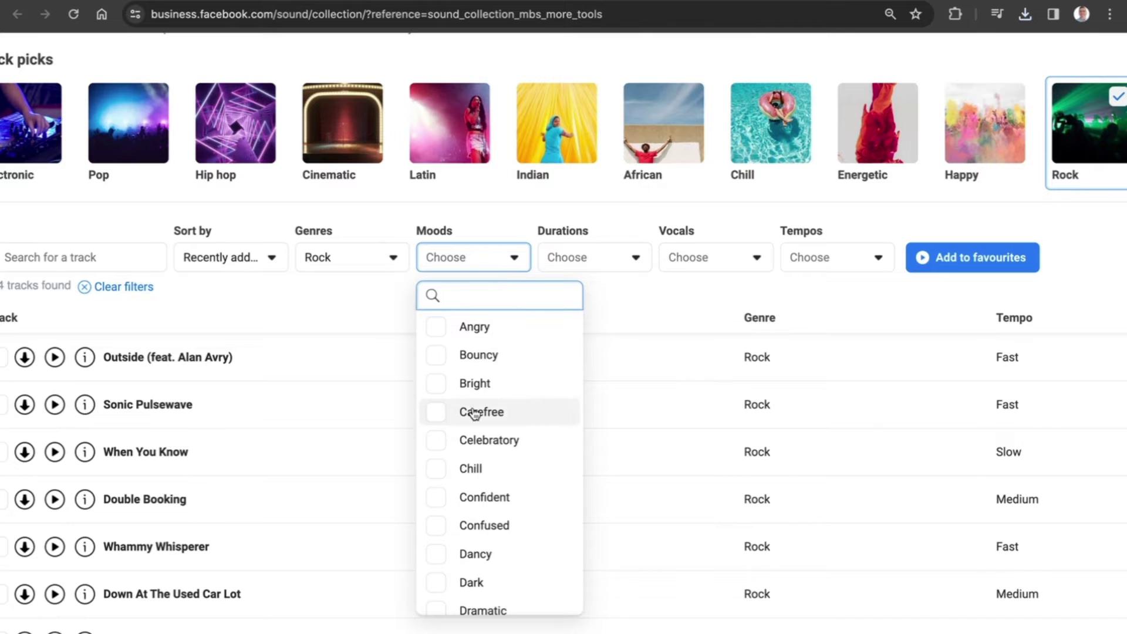
scroll(473, 410, "down", 2)
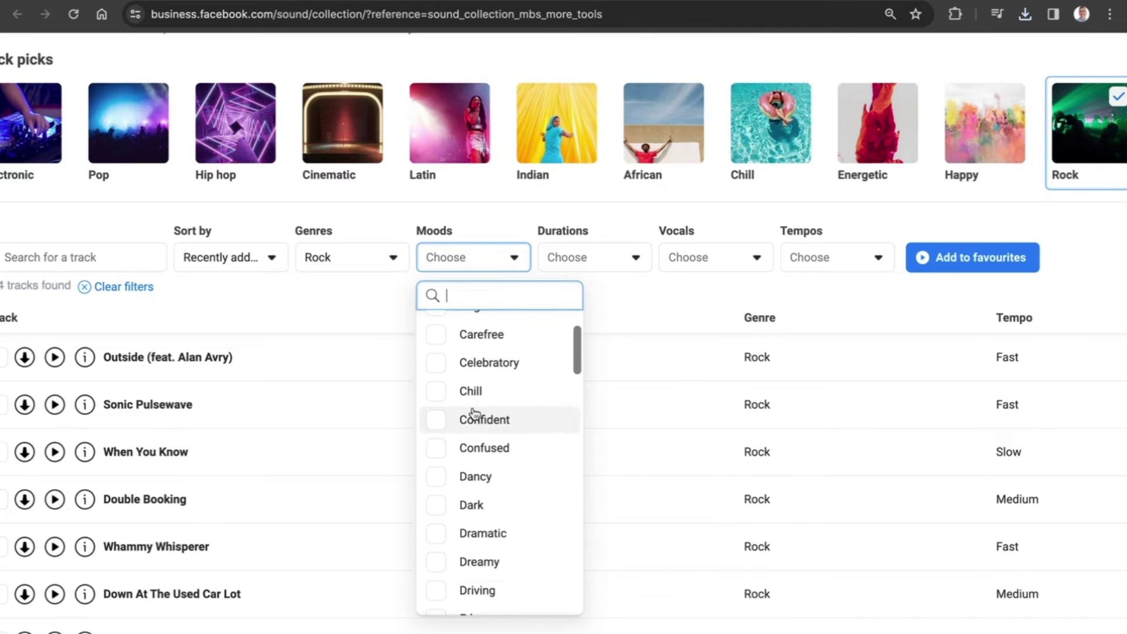
left_click(446, 429)
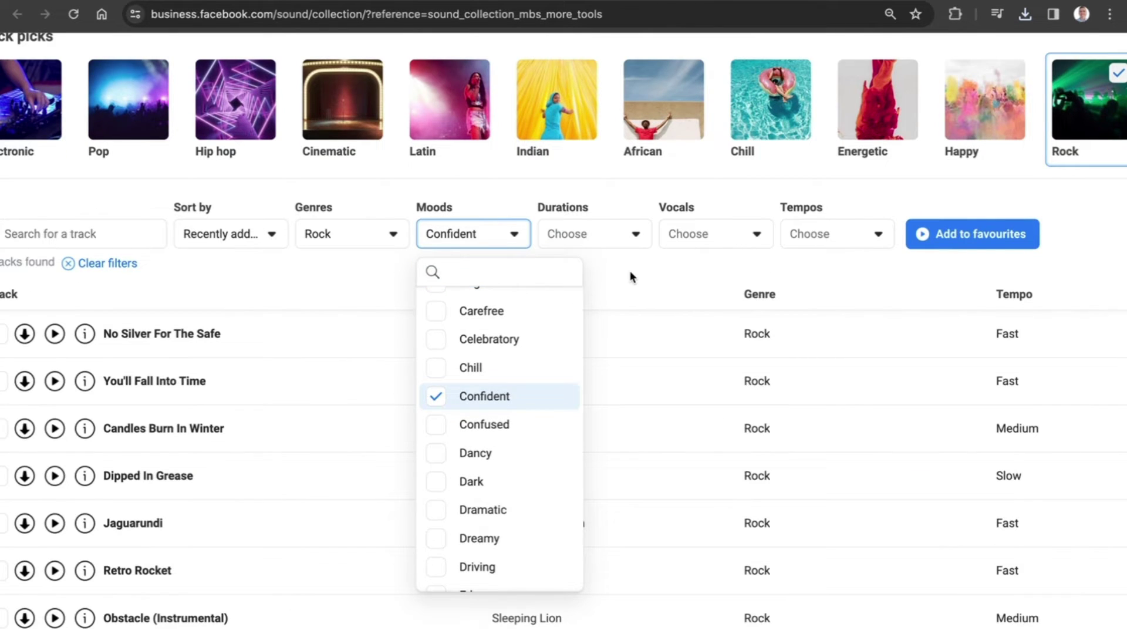
left_click(631, 276)
left_click(627, 241)
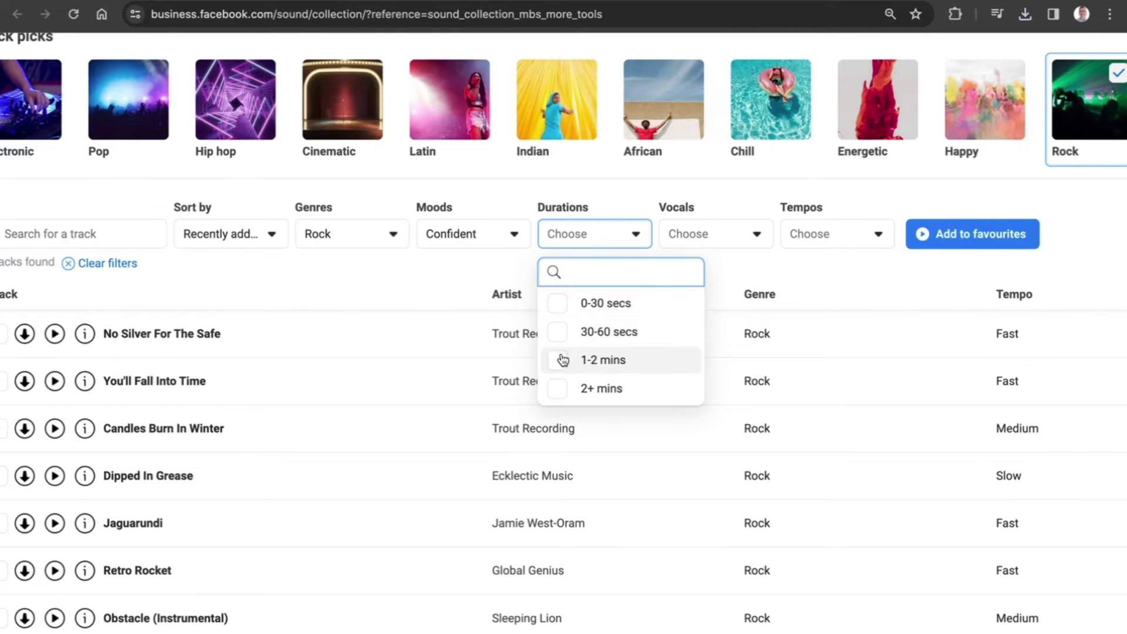
left_click(559, 394)
left_click(559, 395)
Add the Male vocal and Medium tempo filters, leaving 10 tracks
scroll(710, 293, "down", 1)
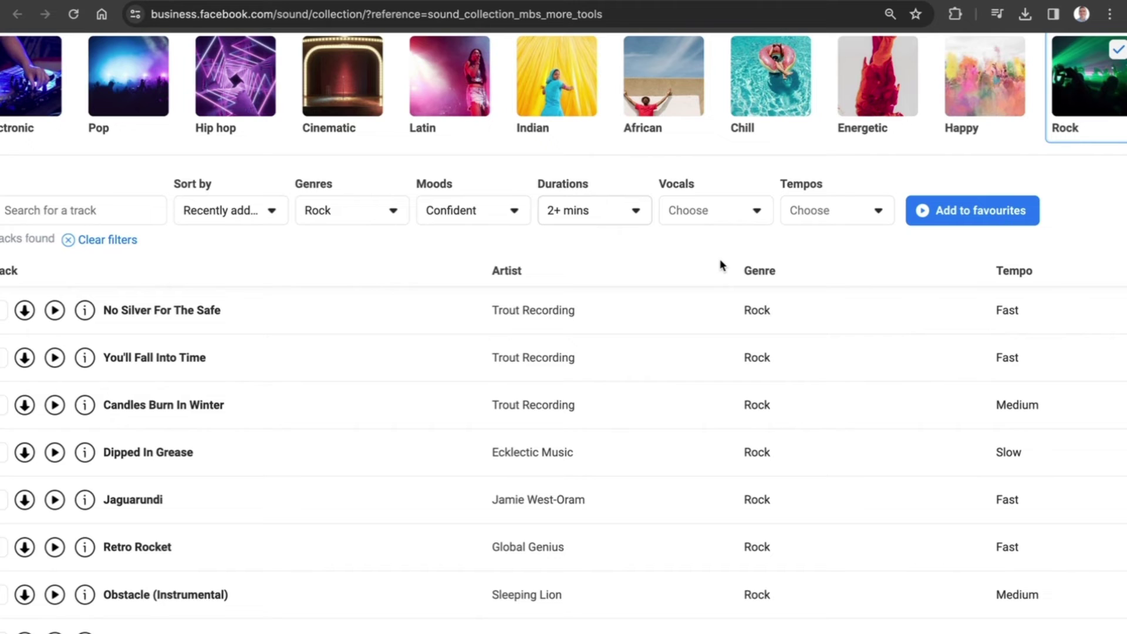
left_click(729, 222)
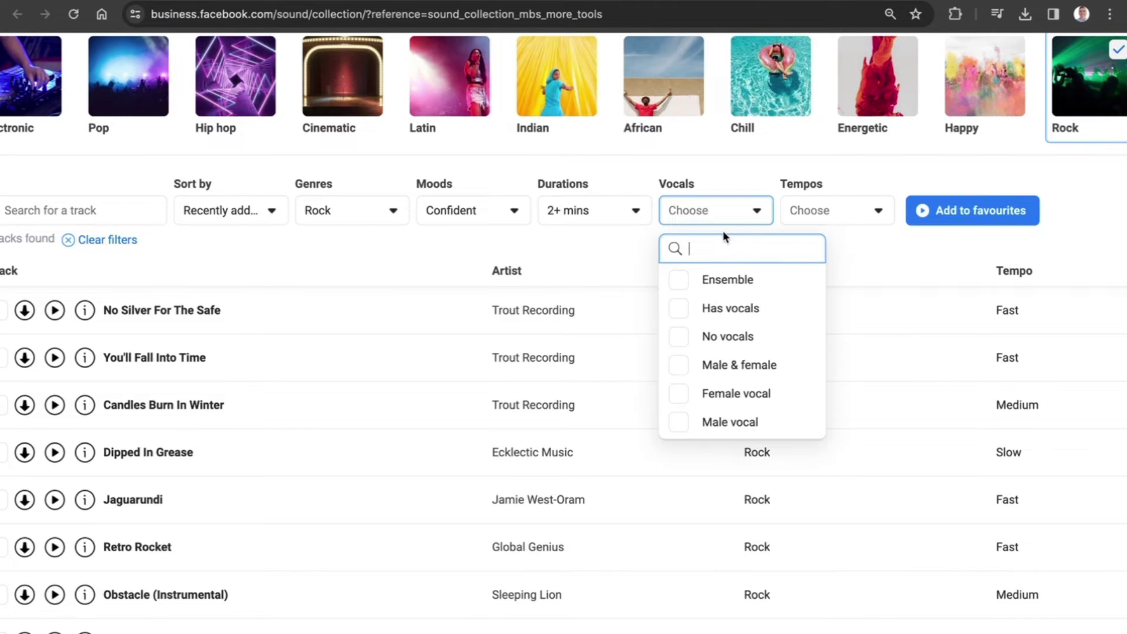
left_click(676, 423)
left_click(600, 243)
left_click(847, 189)
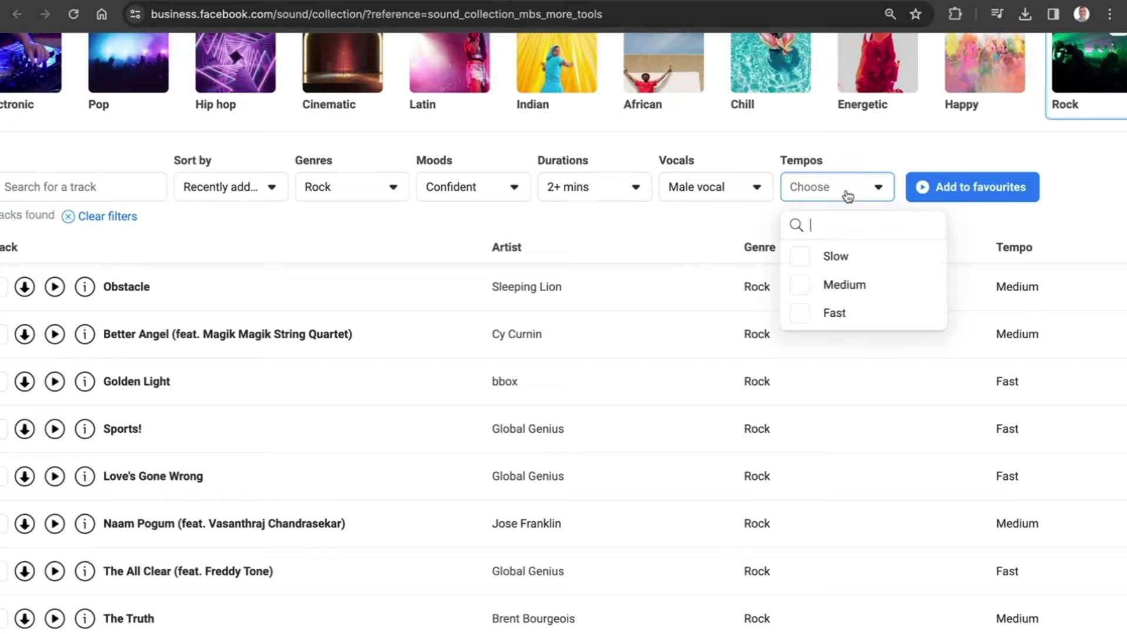
left_click(798, 289)
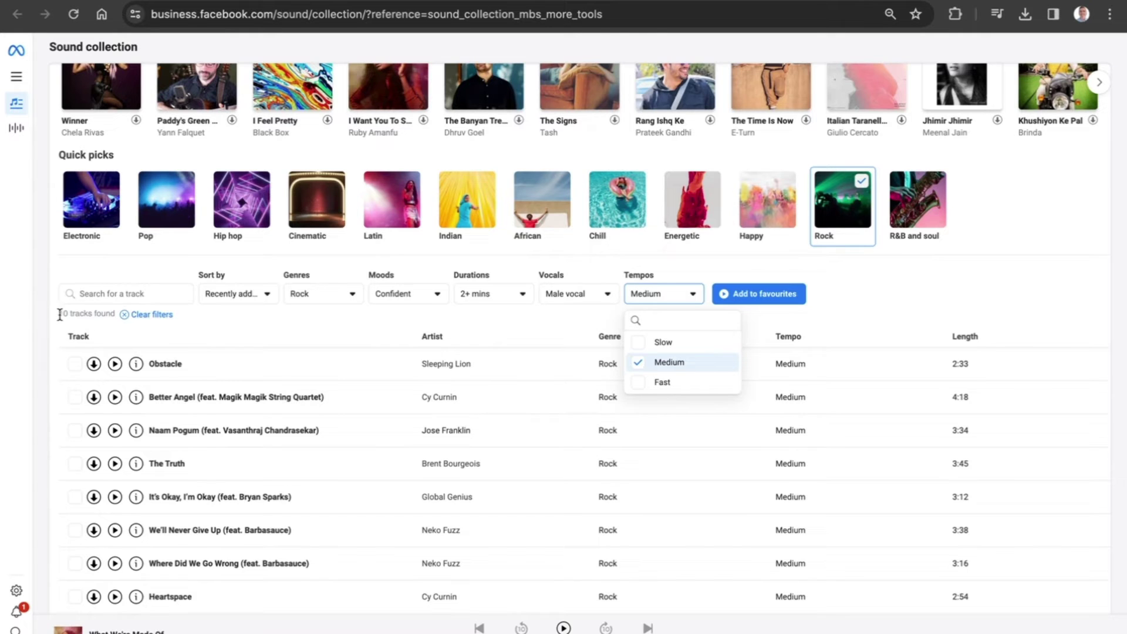
left_click(308, 316)
scroll(202, 507, "down", 1)
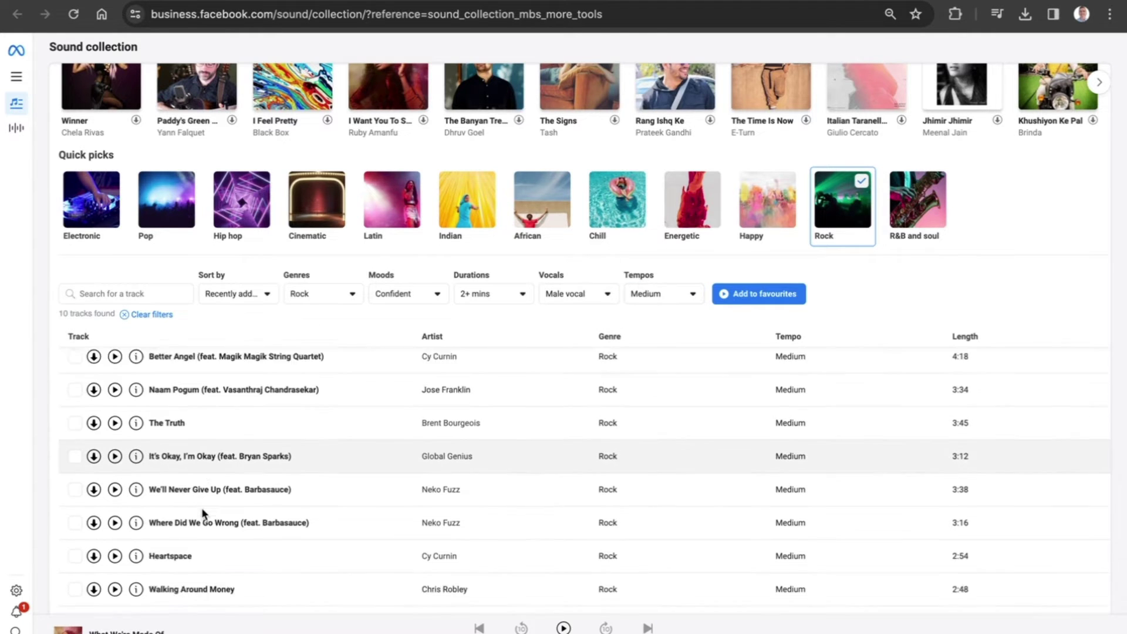
scroll(202, 507, "down", 1)
scroll(202, 479, "up", 3)
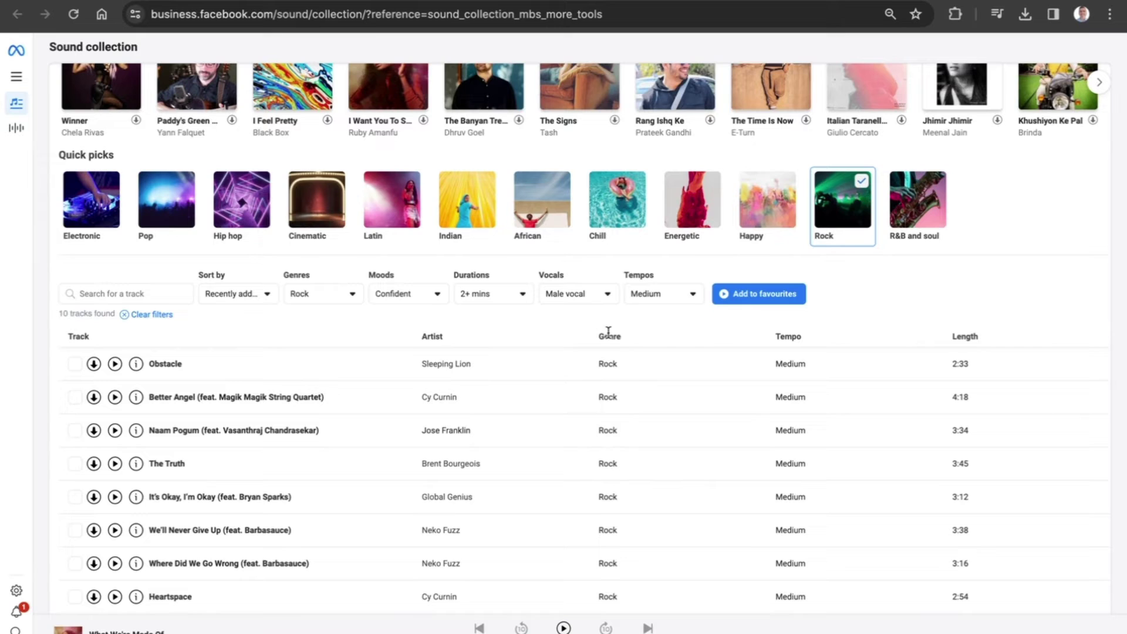
Uncheck the Medium tempo, Male vocal, 2+ mins, Confident and Rock filters
left_click(681, 303)
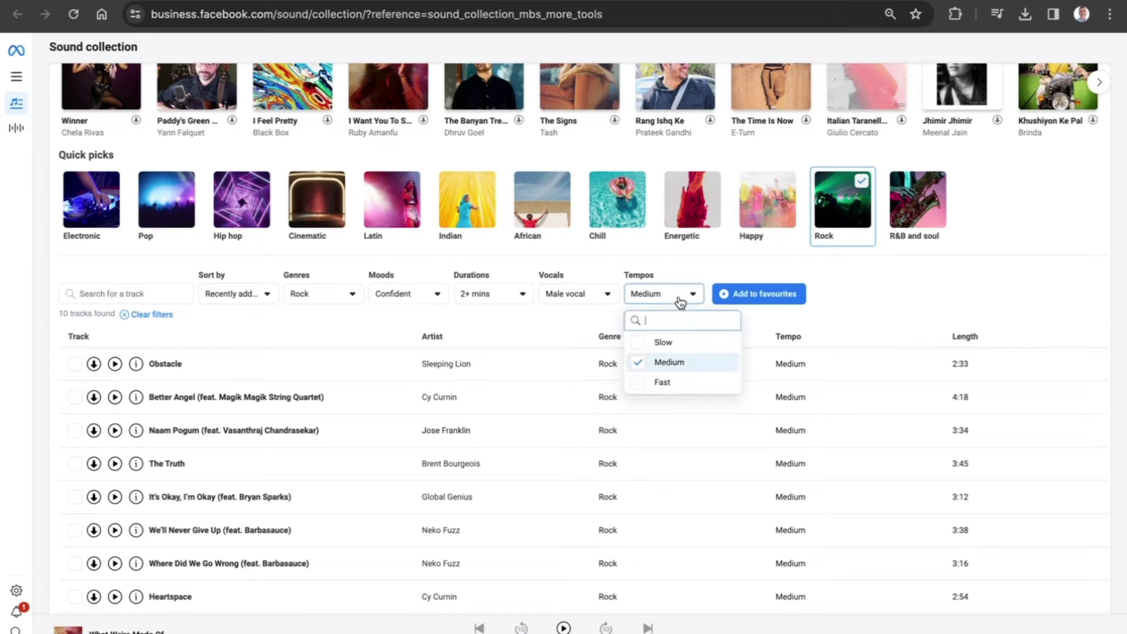
left_click(640, 361)
left_click(581, 298)
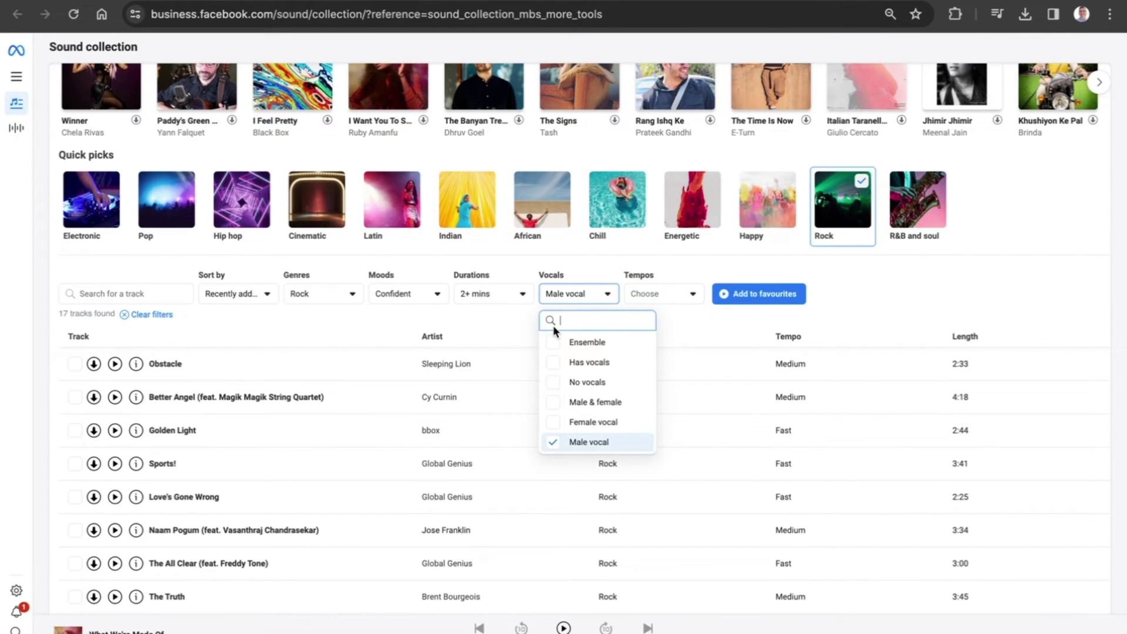
left_click(553, 442)
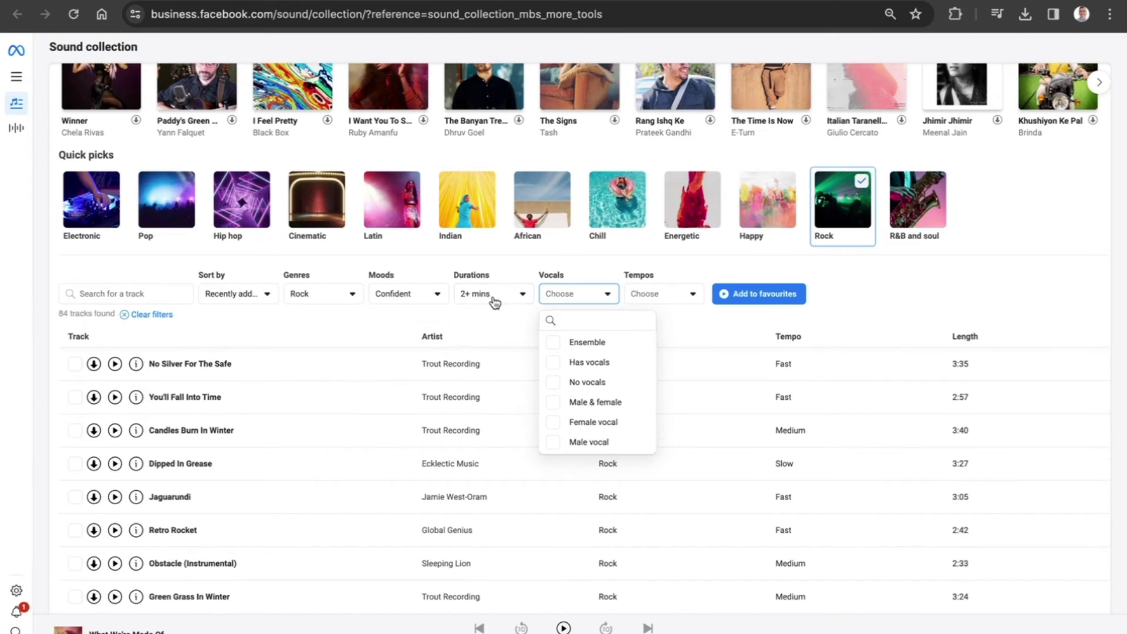
left_click(489, 297)
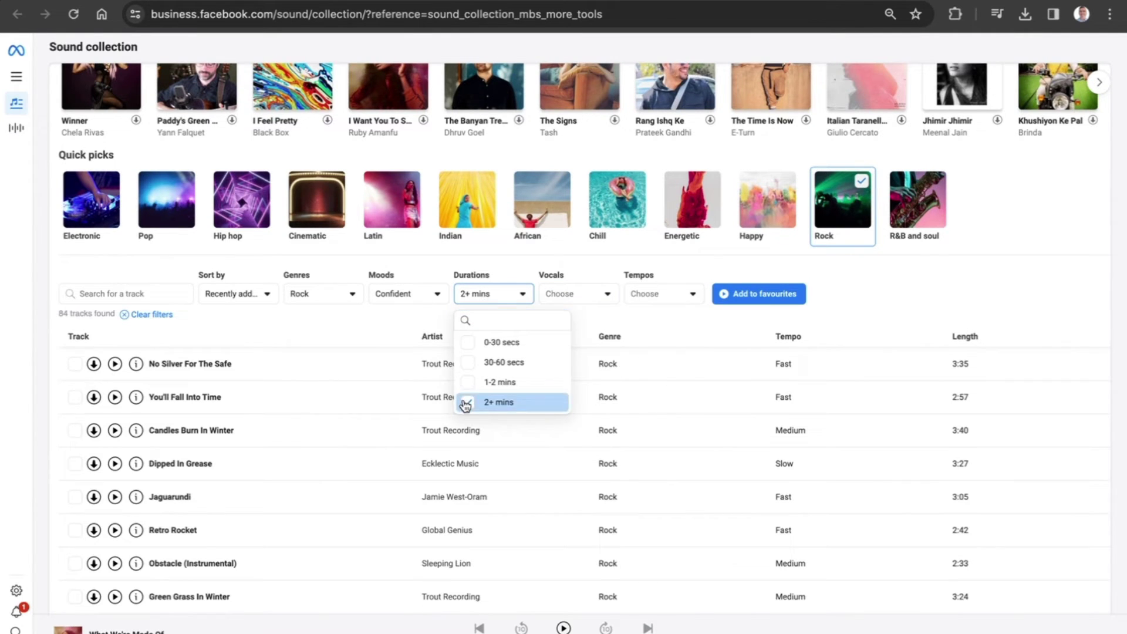
left_click(467, 402)
left_click(410, 292)
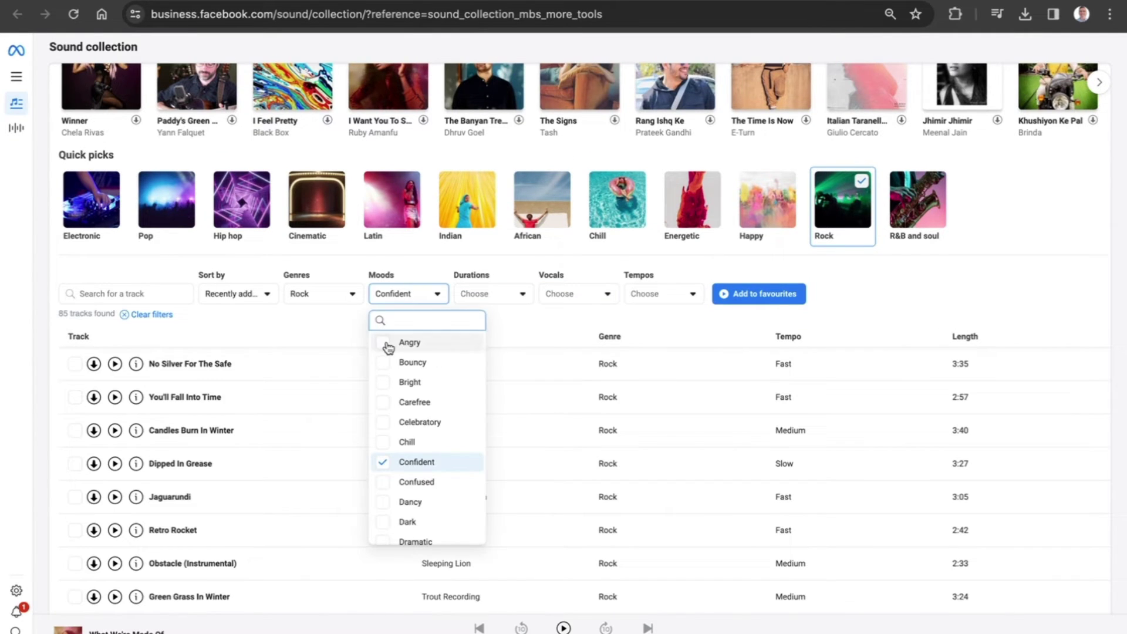
left_click(382, 462)
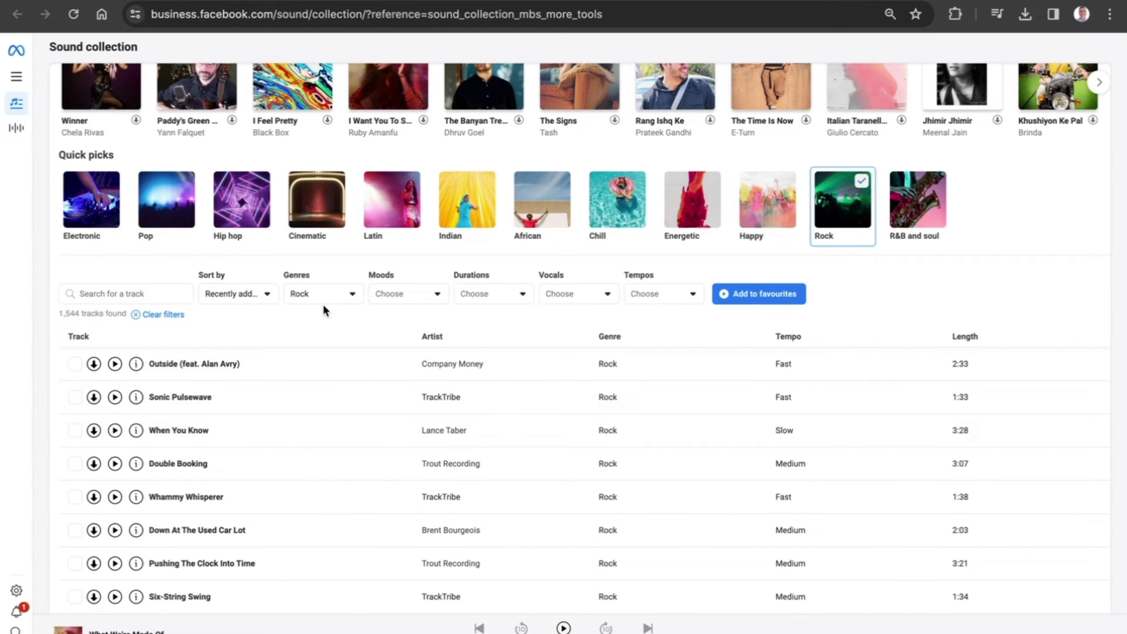
left_click(323, 298)
left_click(298, 475)
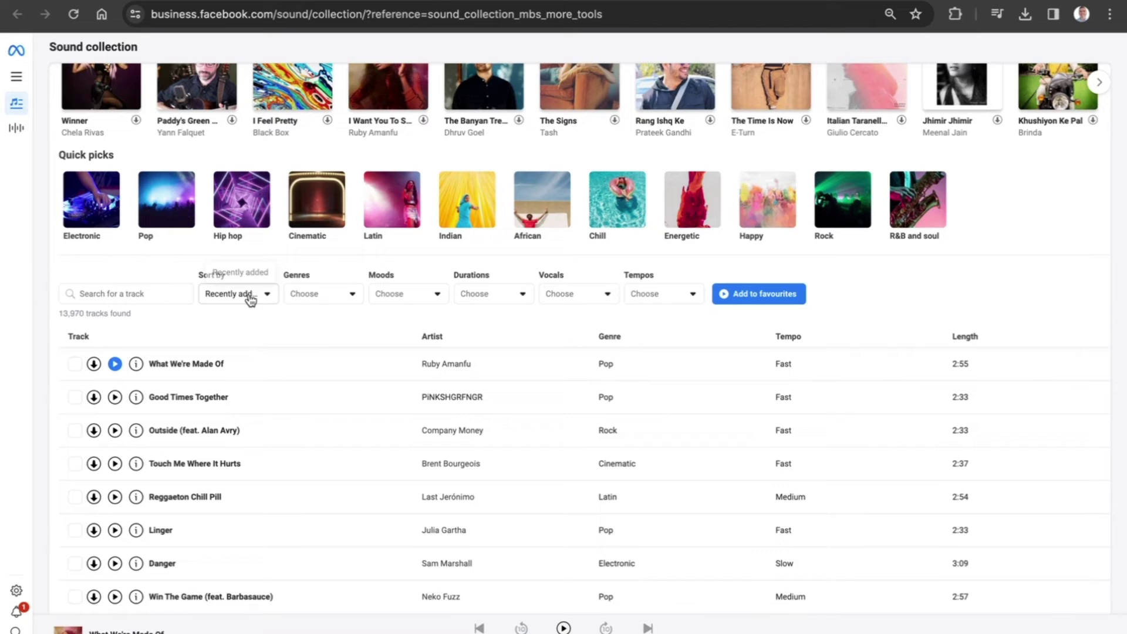
Sort the tracks by Most popular, putting 'Beautiful' first, and browse the results
left_click(245, 294)
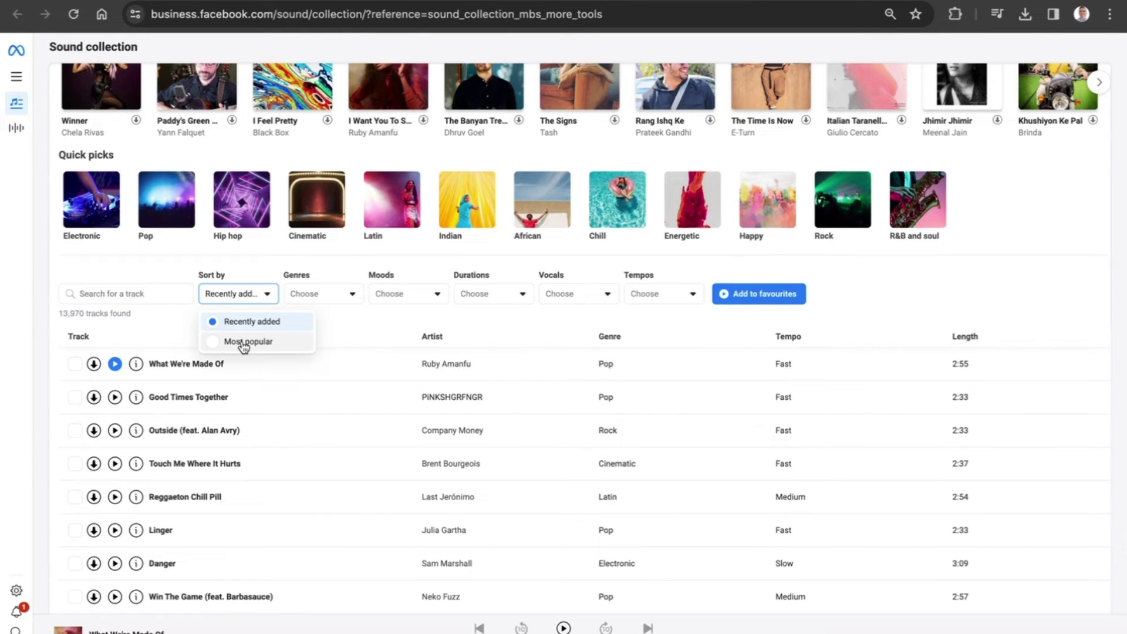
left_click(246, 342)
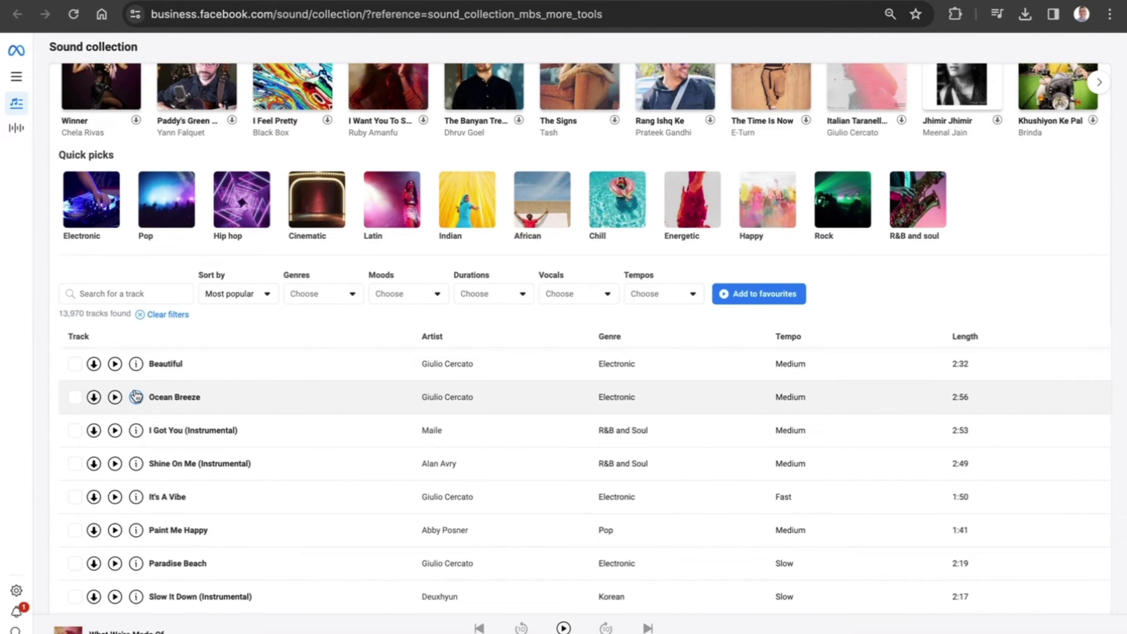
scroll(136, 394, "down", 8)
scroll(136, 394, "down", 4)
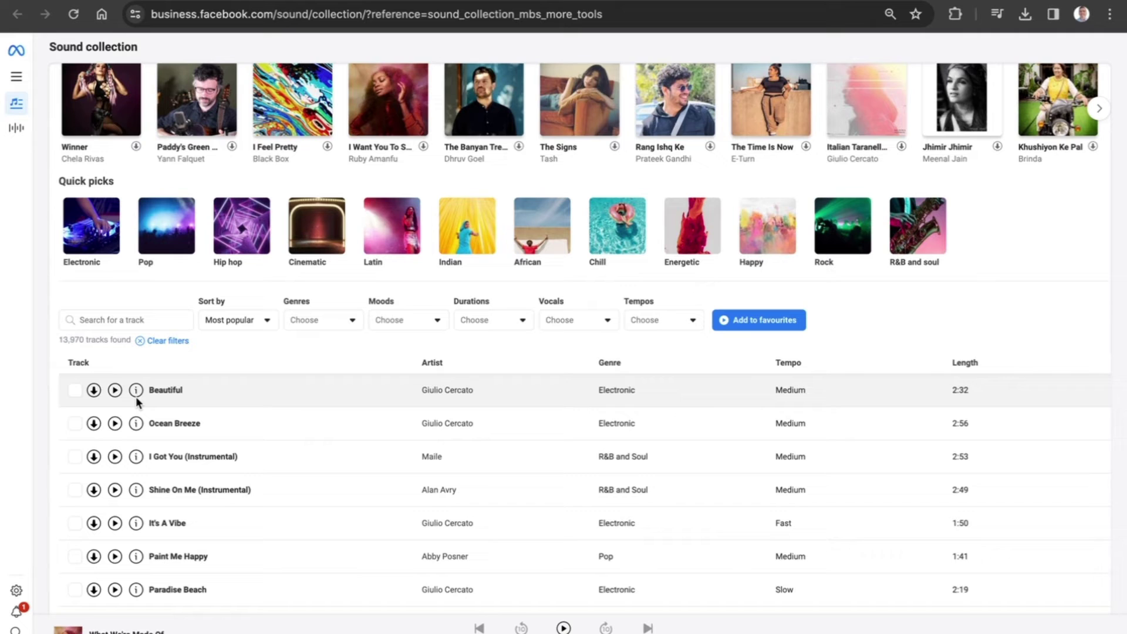
scroll(88, 418, "up", 5)
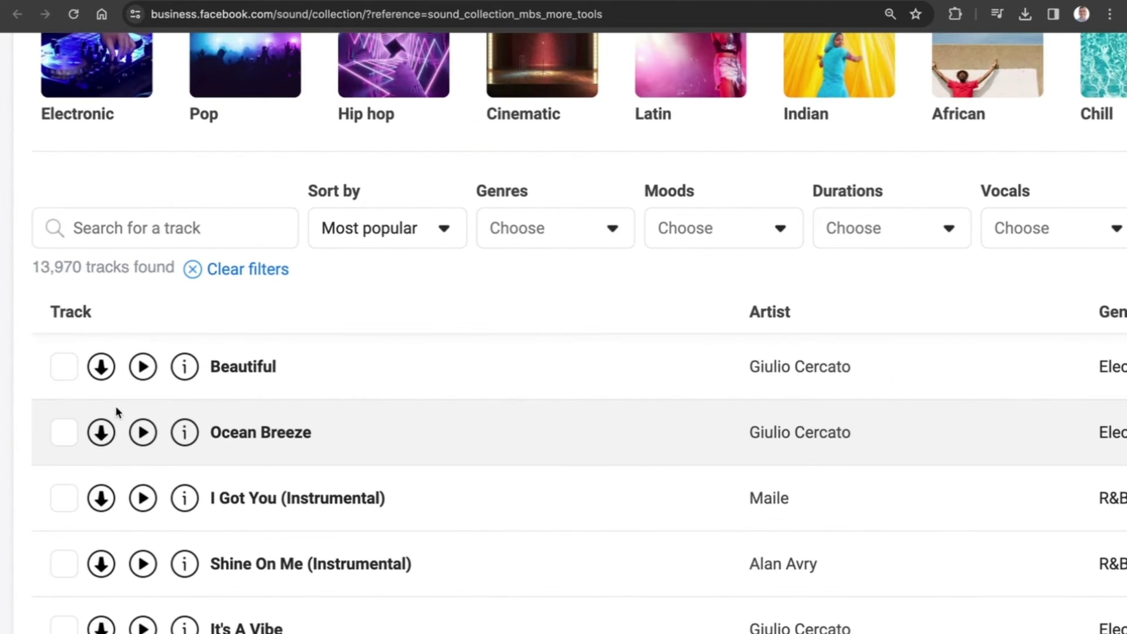
scroll(141, 370, "down", 5)
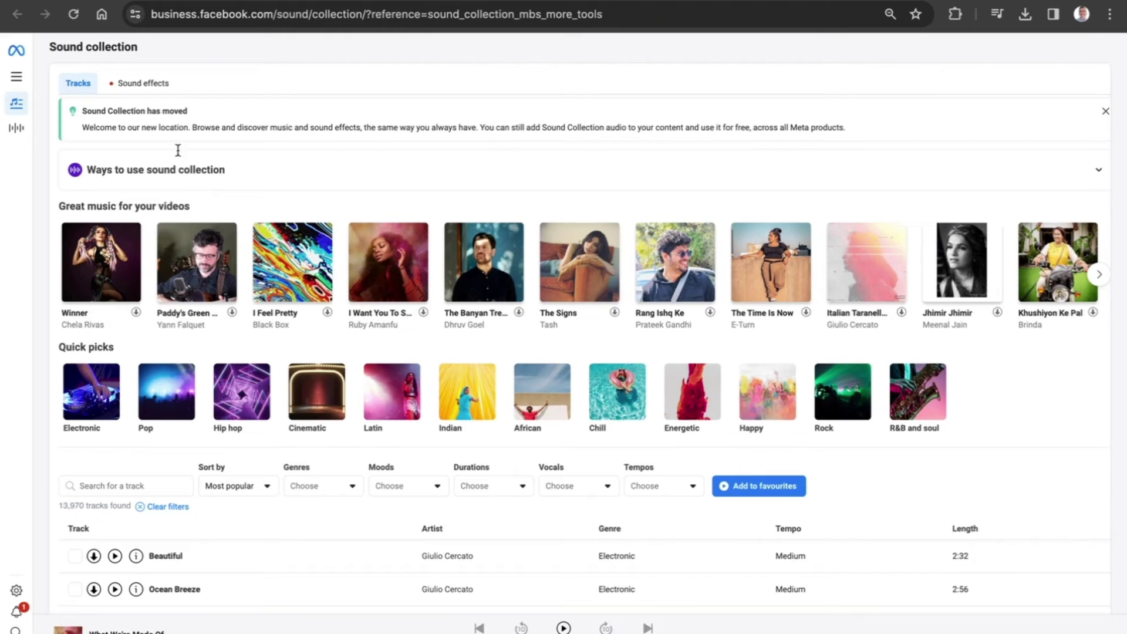
Switch to the Sound effects tab and browse its 1,786 effects
left_click(146, 84)
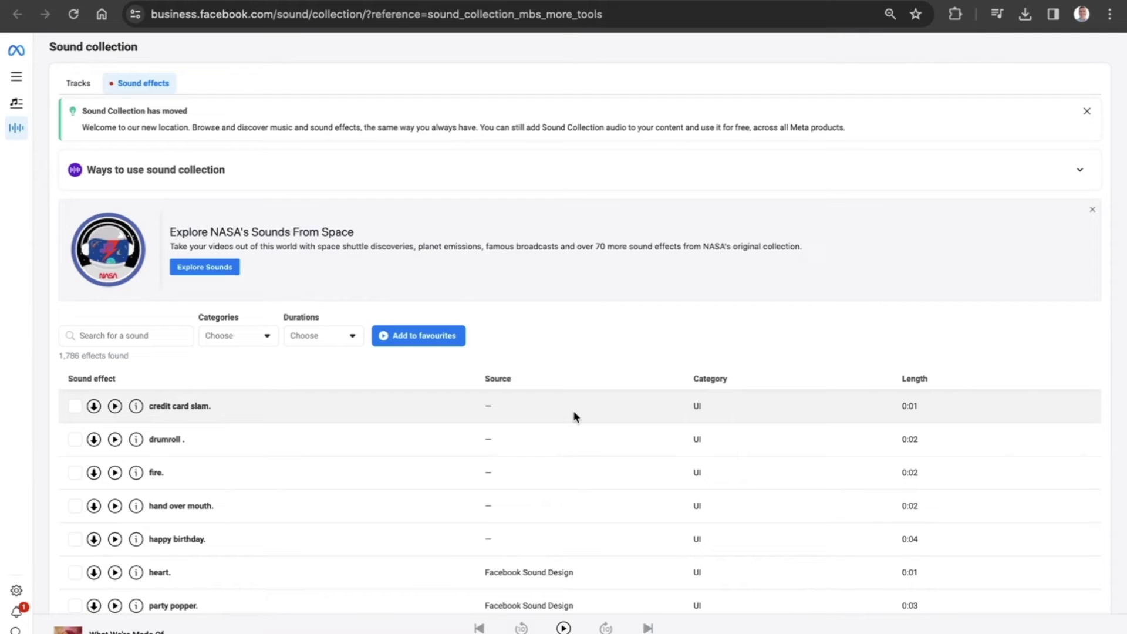
scroll(195, 480, "down", 3)
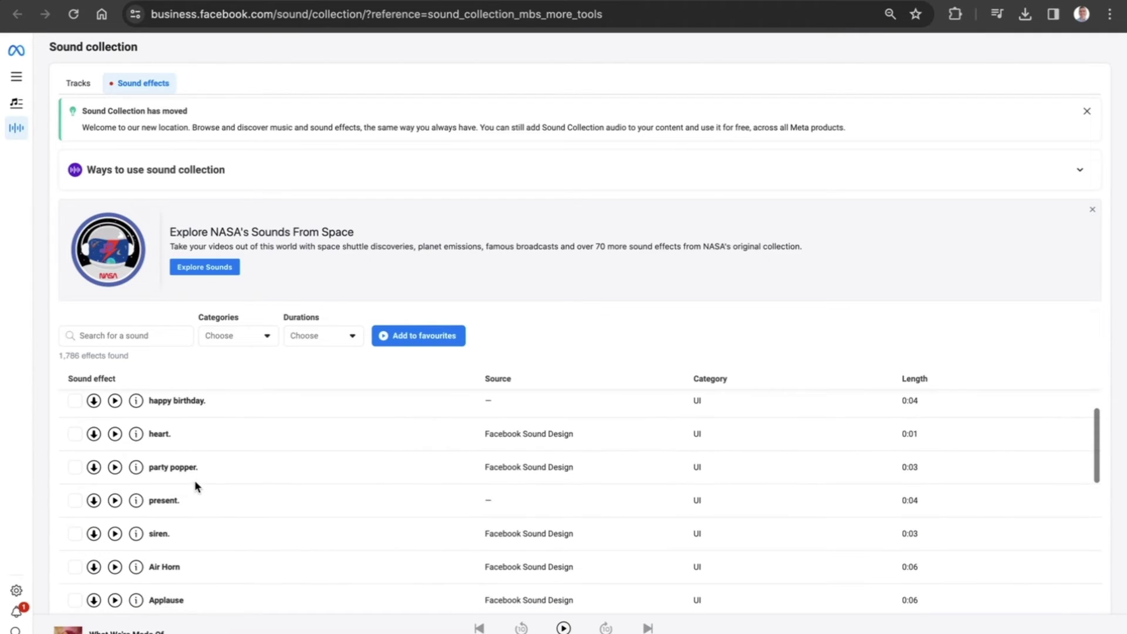
scroll(195, 480, "up", 3)
Search sound effects for 'air horn' and preview the Air Horn result
left_click(115, 335)
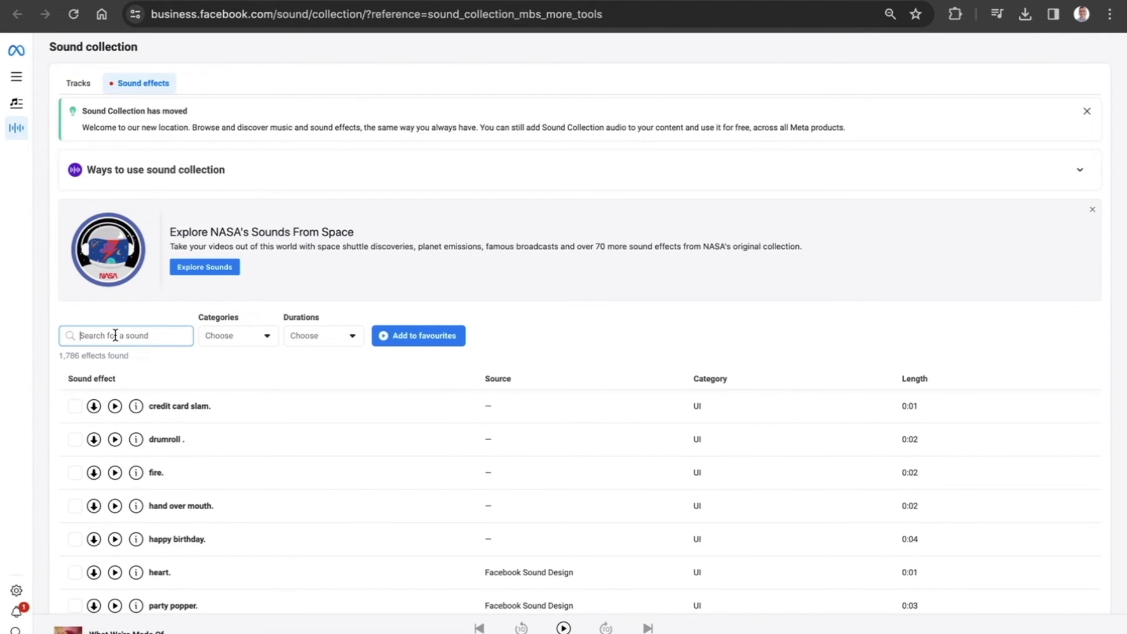
type("air h")
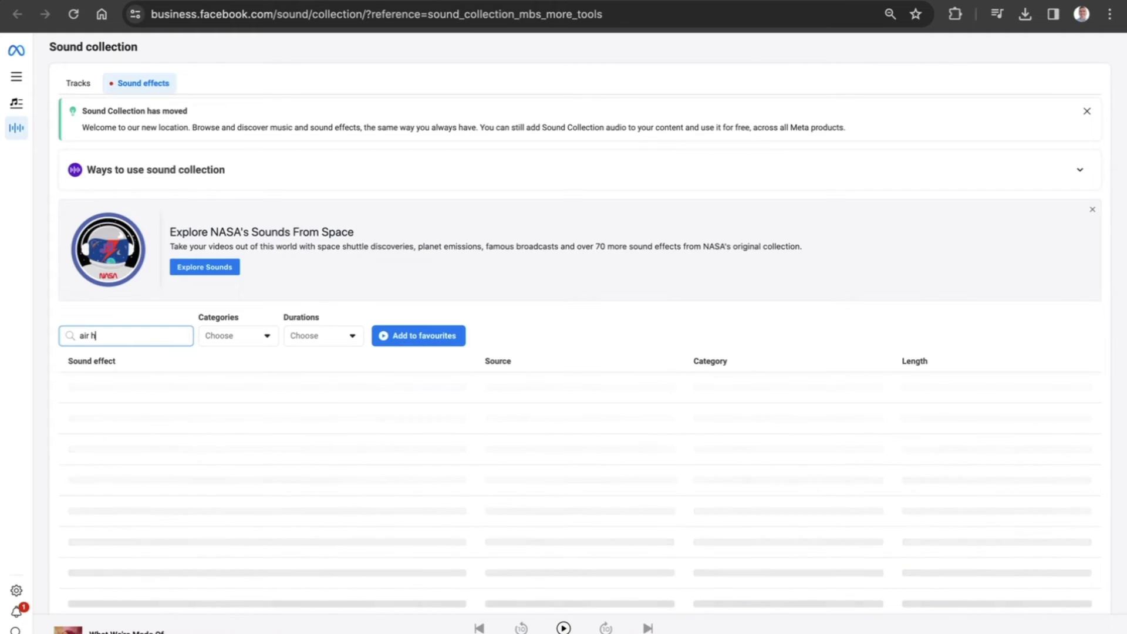
type("orn")
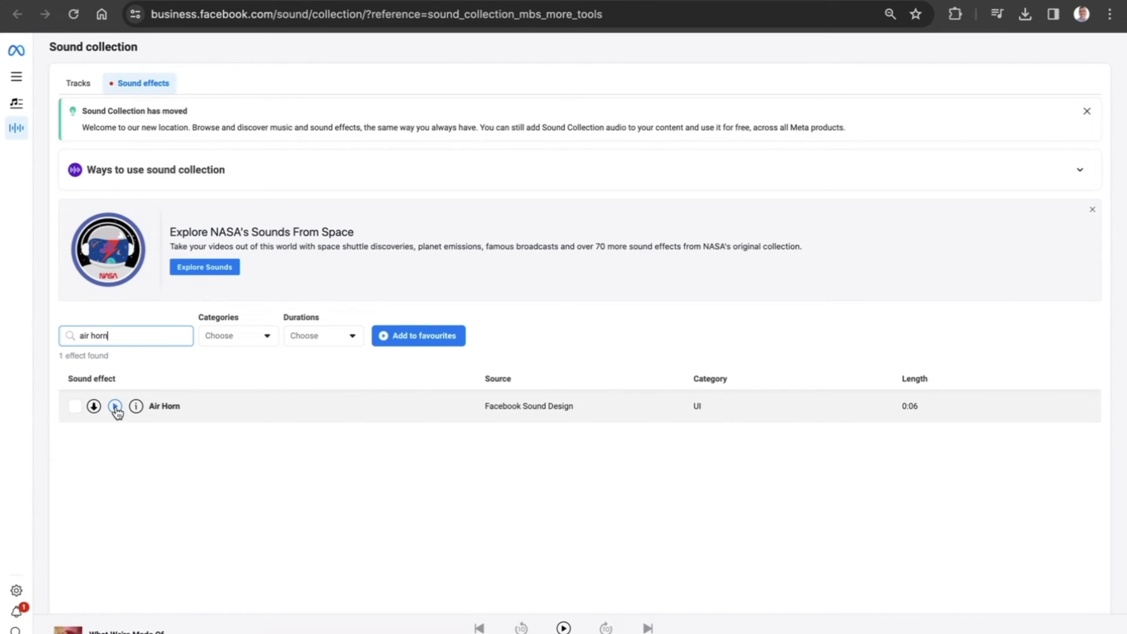
left_click(115, 407)
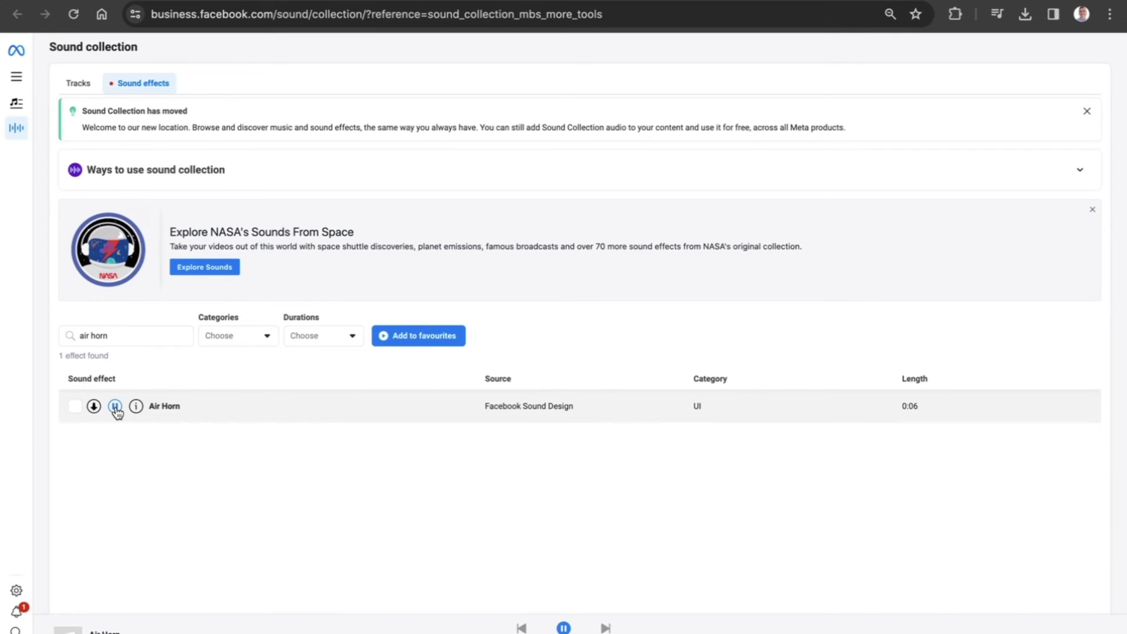
left_click(116, 407)
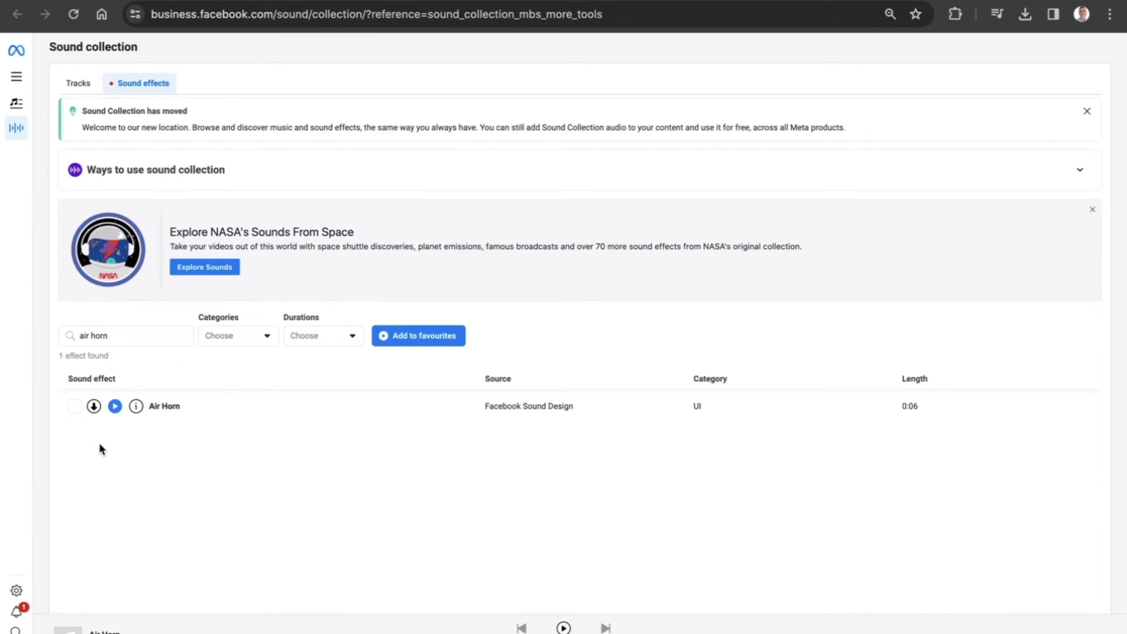
Download Air-Horn.wav and copy the Air Horn sound effect link
left_click(94, 406)
mouse_move(881, 57)
left_click(137, 408)
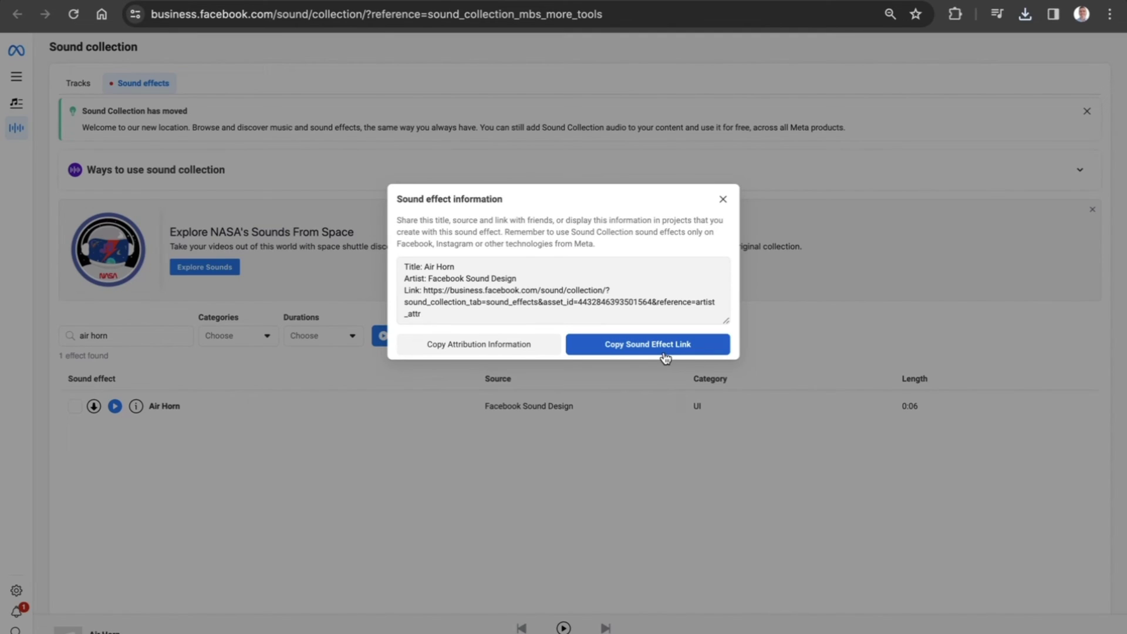
left_click(649, 345)
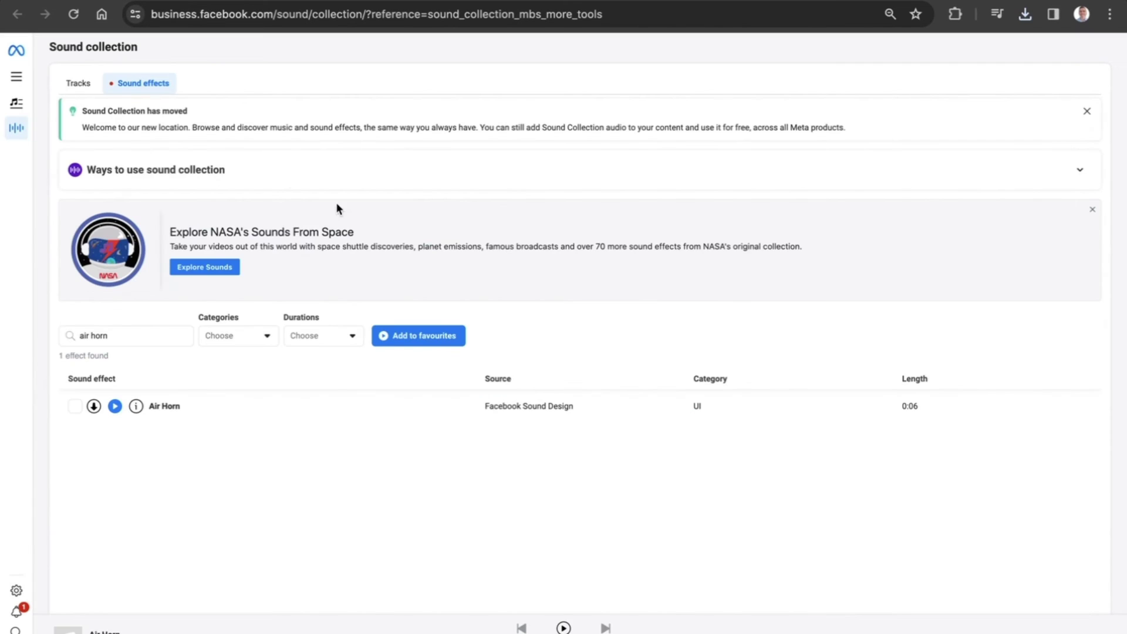
Return to the Tracks list, still sorted by Most popular
left_click(76, 87)
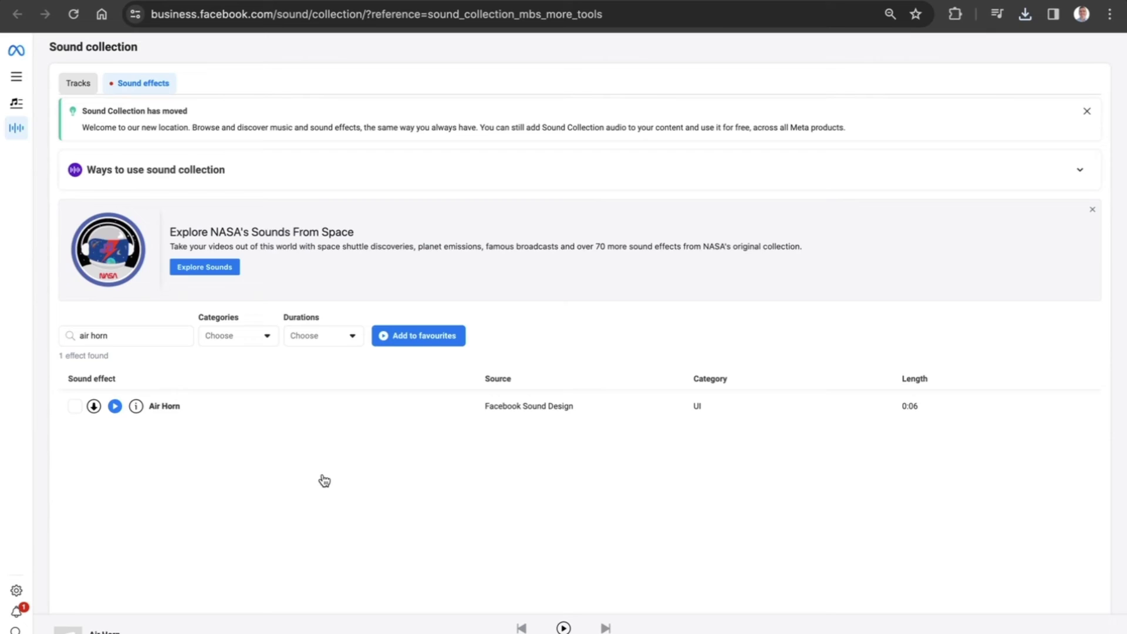